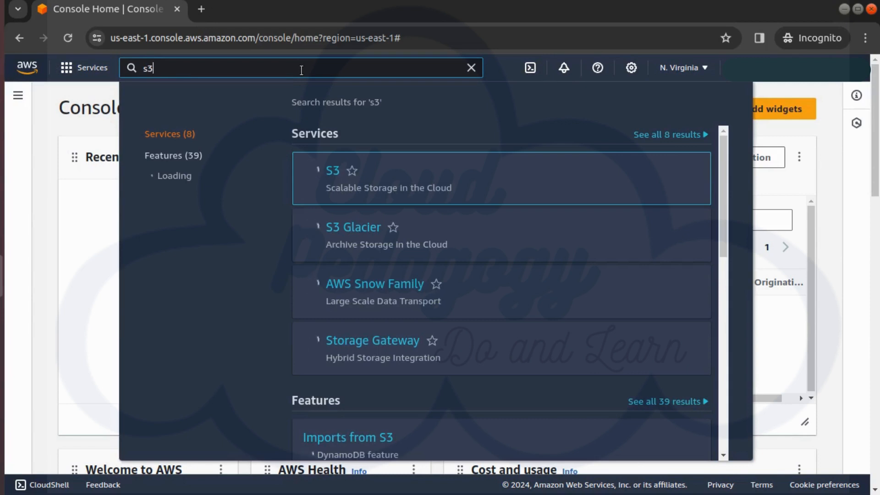
# - Open S3 from the Storage services category and start creating a new bucket
pyautogui.press('Escape')
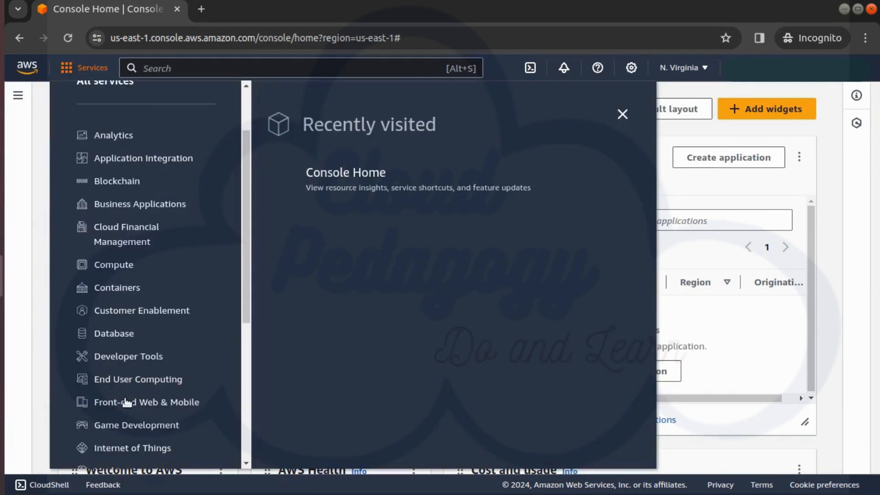
pyautogui.scroll(-5, 127, 403)
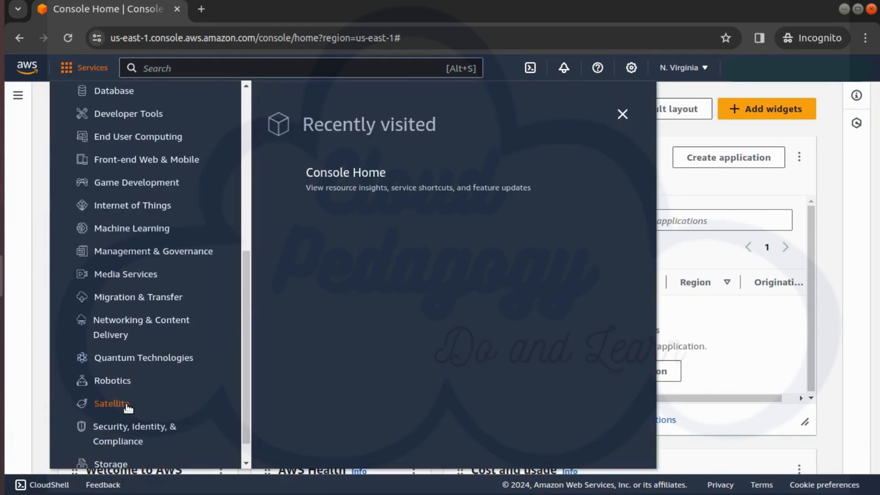
pyautogui.scroll(-1, 112, 415)
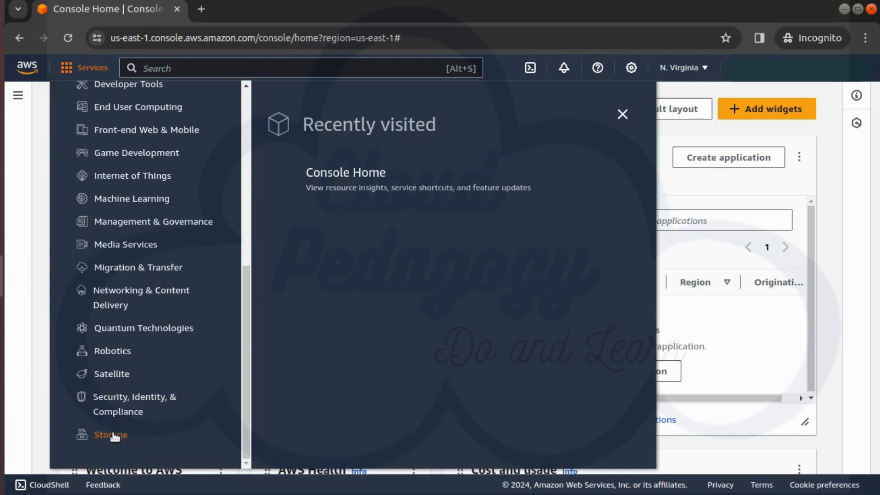
pyautogui.click(113, 435)
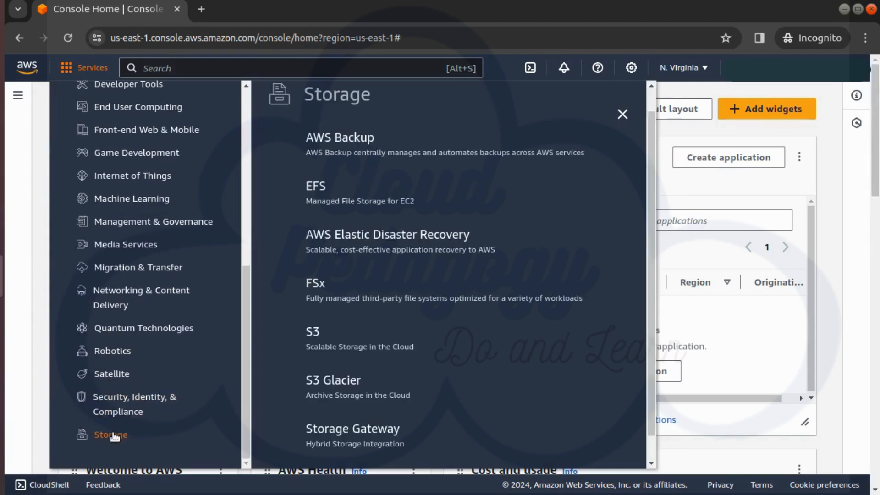
pyautogui.click(312, 331)
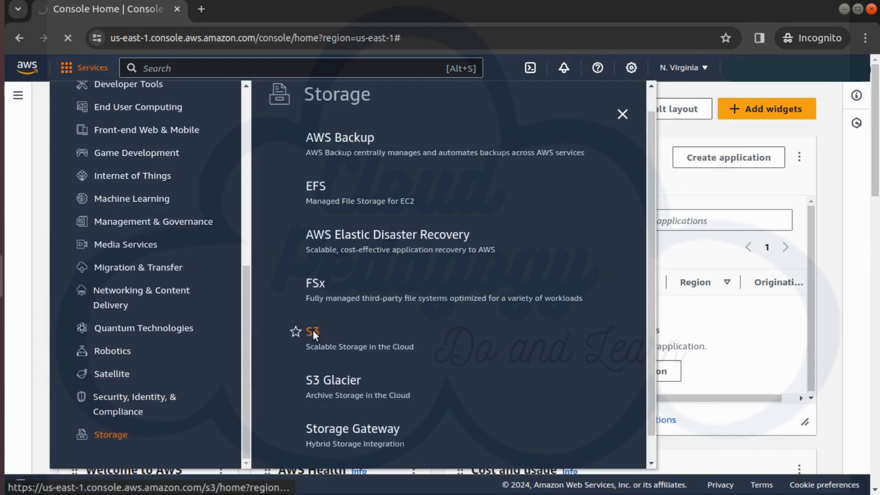
pyautogui.click(618, 223)
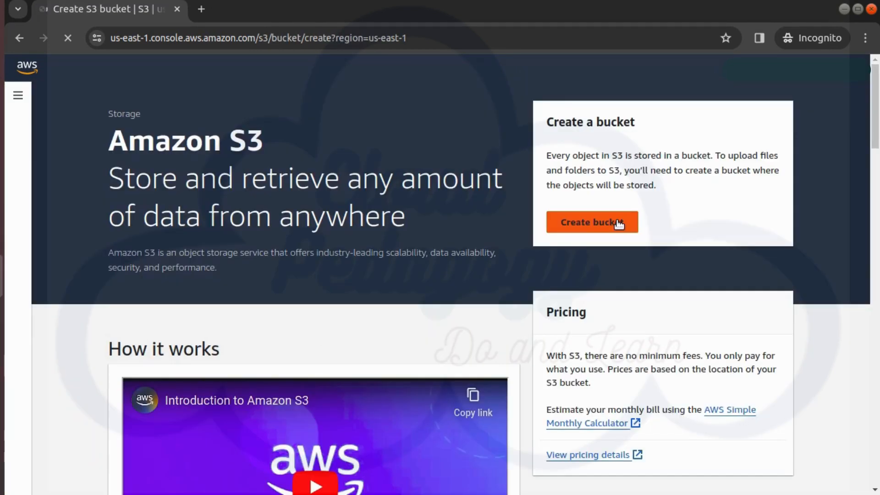
# - Create a general purpose bucket named cp-s3-sns-test-bucket with the default settings
pyautogui.click(220, 398)
pyautogui.write('cp-')
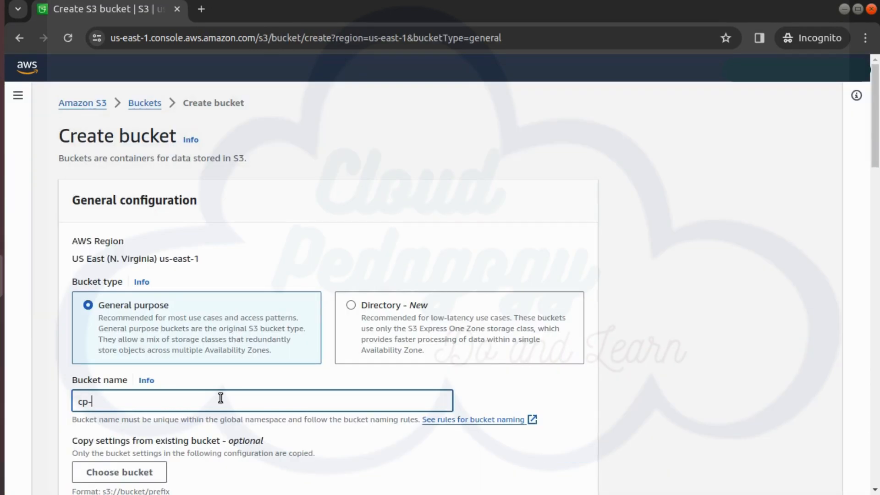
pyautogui.write('s3-sns')
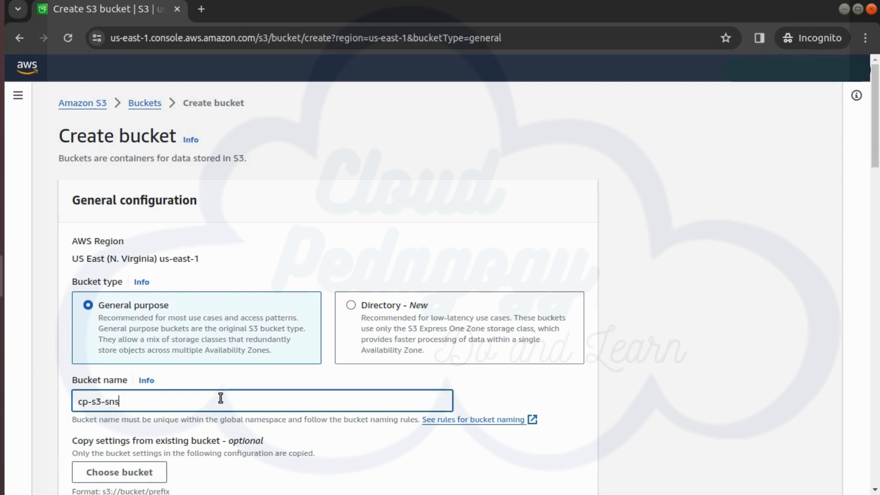
pyautogui.write('-test-bycket')
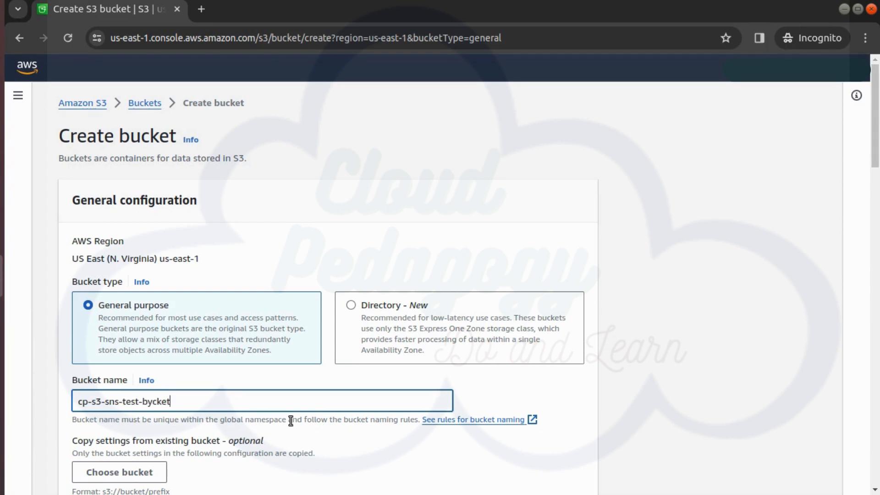
pyautogui.press('Left')
pyautogui.press('Left')
pyautogui.press('Left')
pyautogui.press('Left')
pyautogui.press('BackSpace')
pyautogui.write('u')
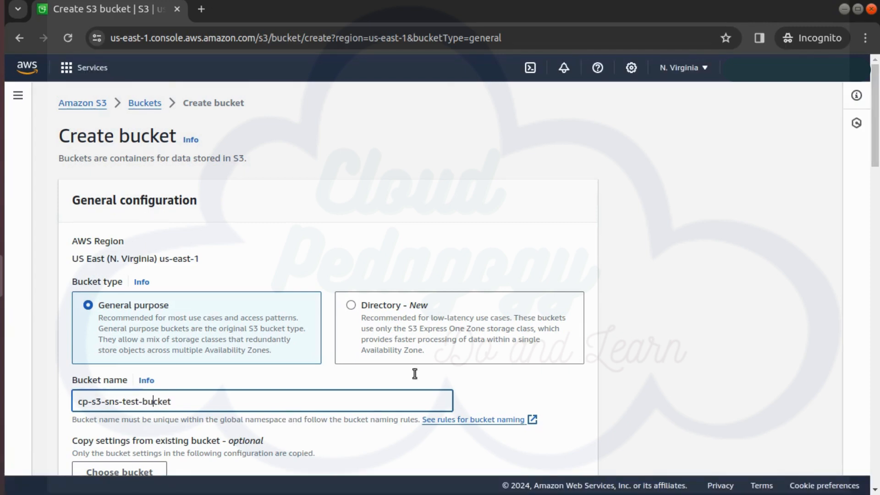
pyautogui.scroll(-5, 414, 374)
pyautogui.scroll(-15, 413, 373)
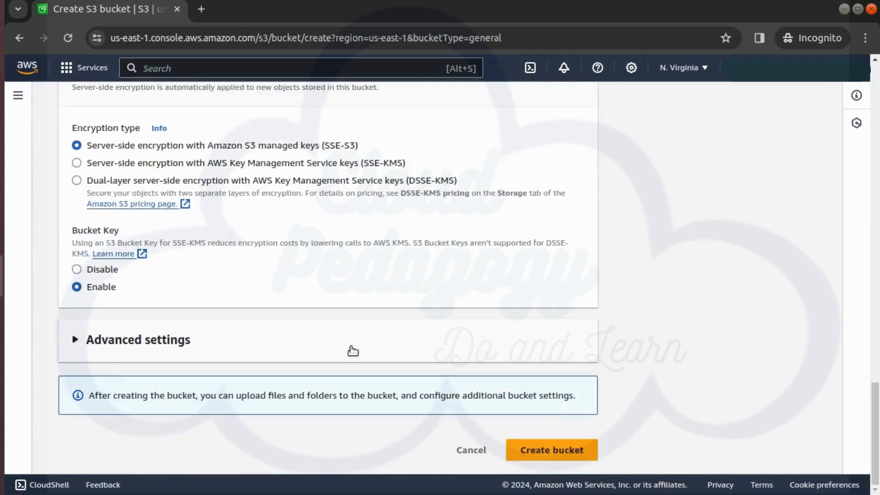
pyautogui.click(560, 458)
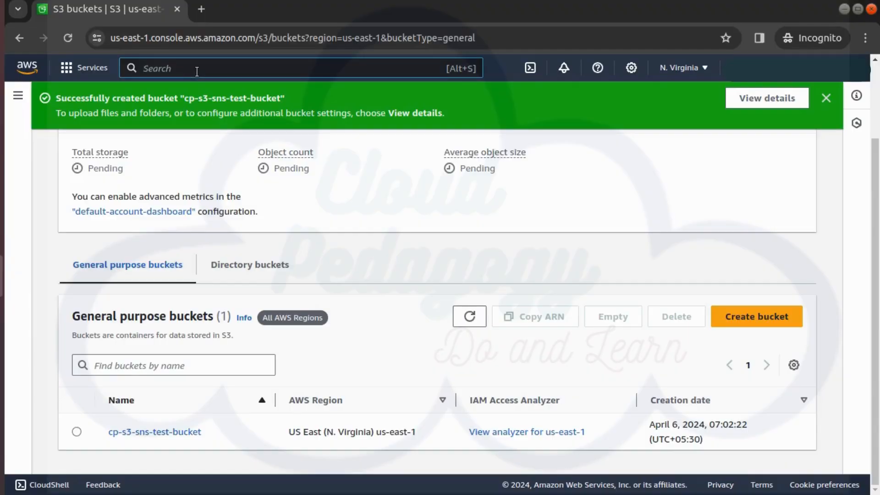
# - Open Simple Notification Service in a new browser tab and switch to it
pyautogui.click(196, 69)
pyautogui.write('sns')
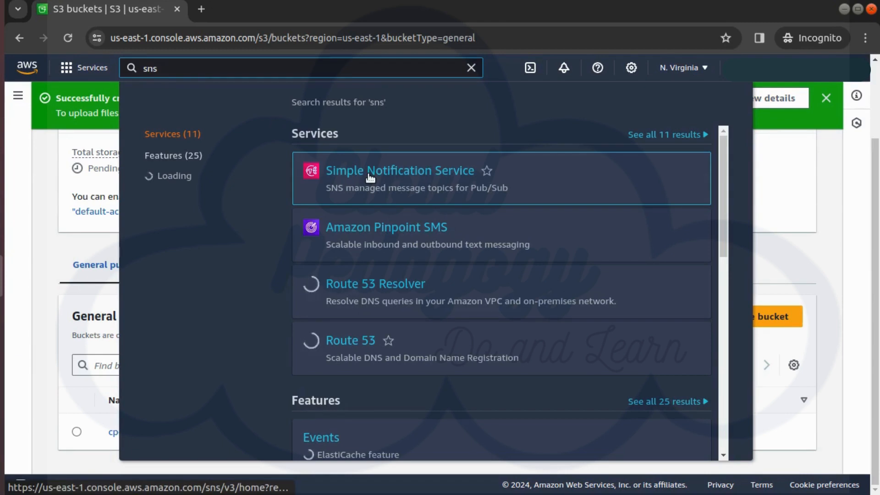
pyautogui.rightClick(393, 193)
pyautogui.click(395, 192)
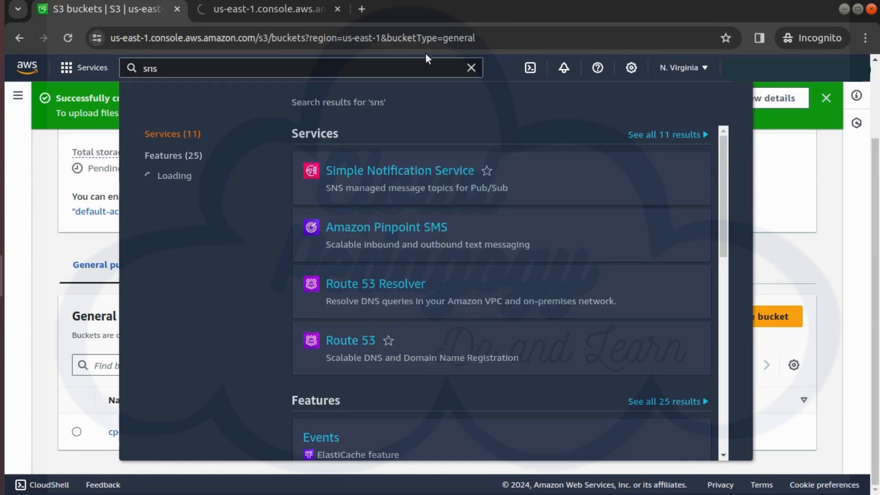
pyautogui.hotkey('ctrl', 'Tab')
pyautogui.click(20, 99)
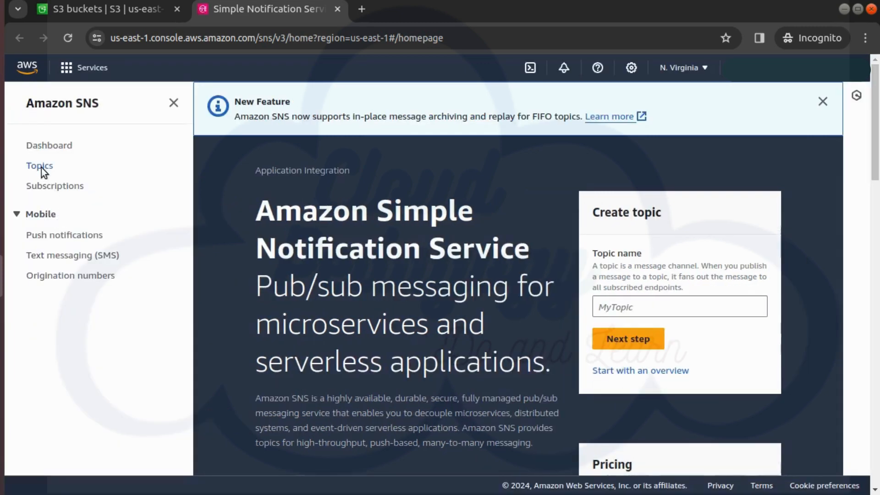
# - Create a Standard SNS topic named cp-s3-sns-topic
pyautogui.click(41, 168)
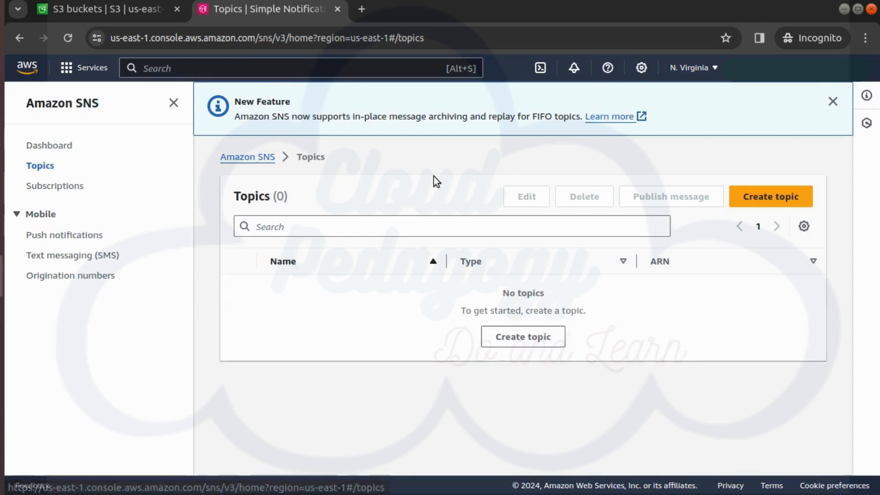
pyautogui.click(764, 200)
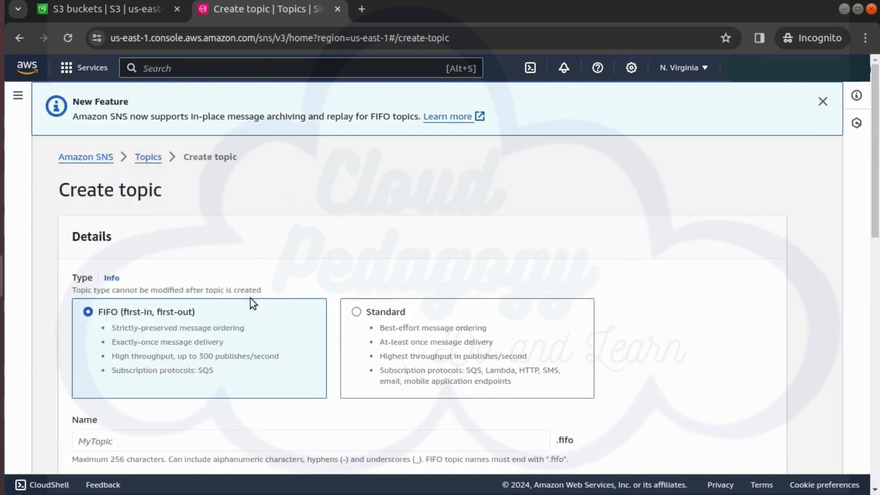
pyautogui.click(431, 312)
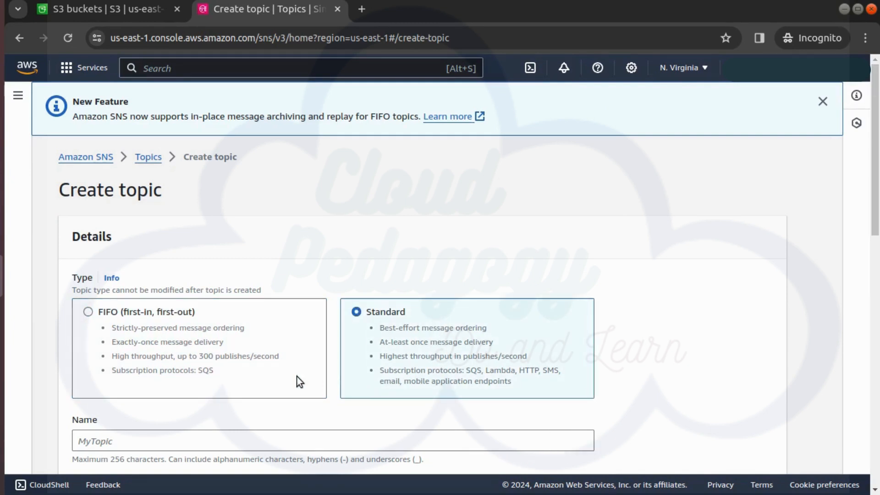
pyautogui.click(180, 438)
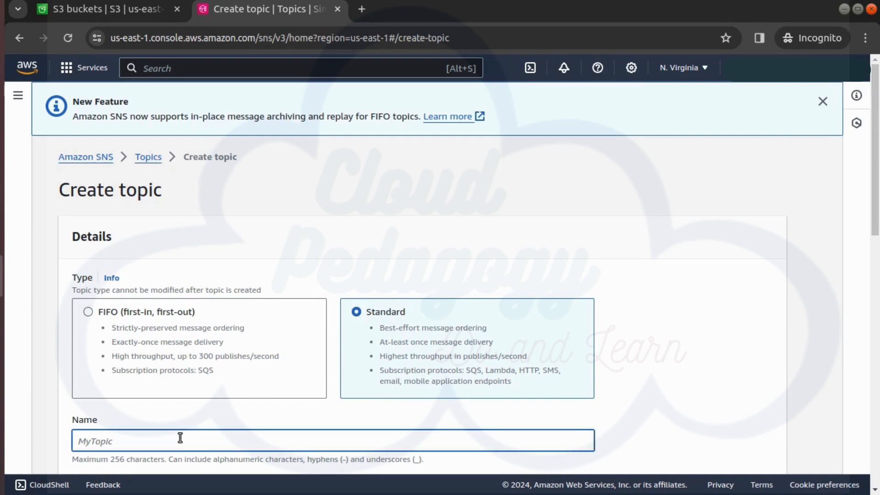
pyautogui.write('cp-s3-sns-topic')
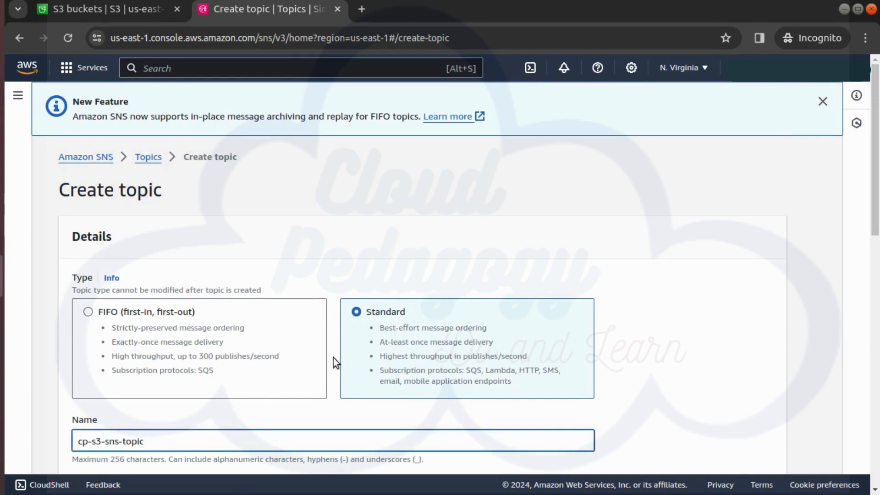
pyautogui.scroll(-8, 334, 358)
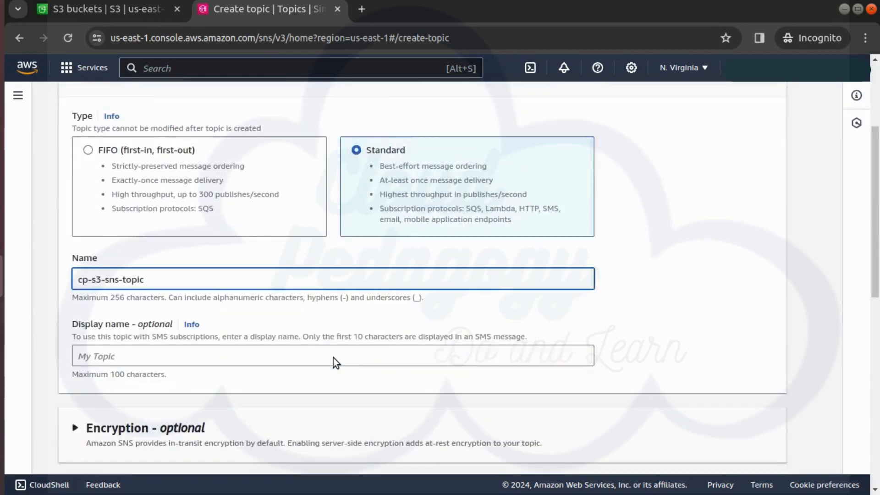
pyautogui.scroll(-5, 334, 358)
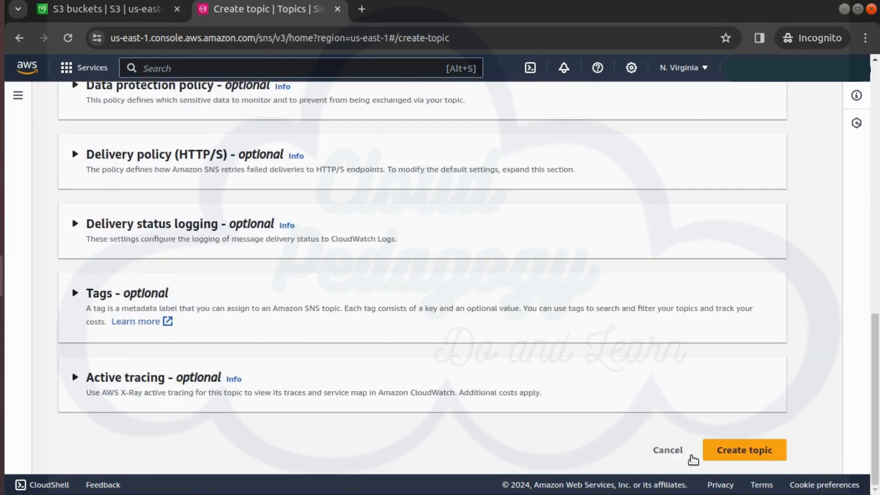
pyautogui.click(731, 453)
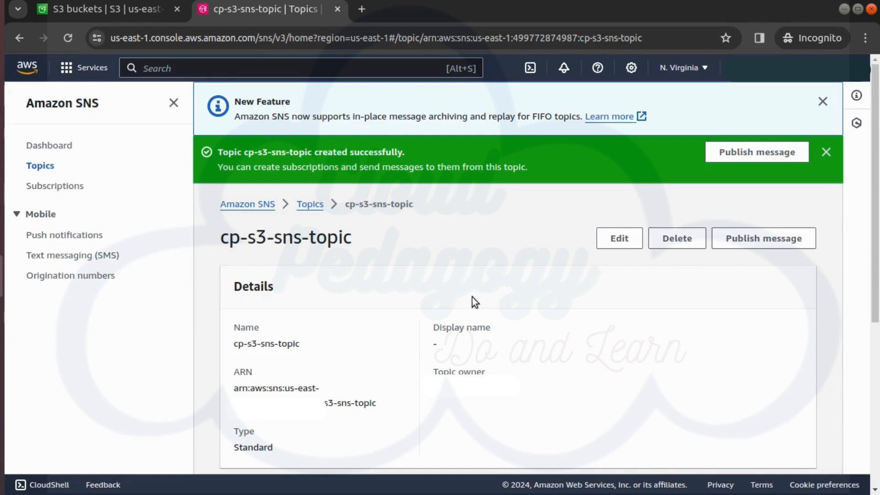
# - Edit the topic's access policy, inserting a pasted statement allowing SNS:Publish with an aws:SourceArn condition at the start of Statement
pyautogui.click(626, 239)
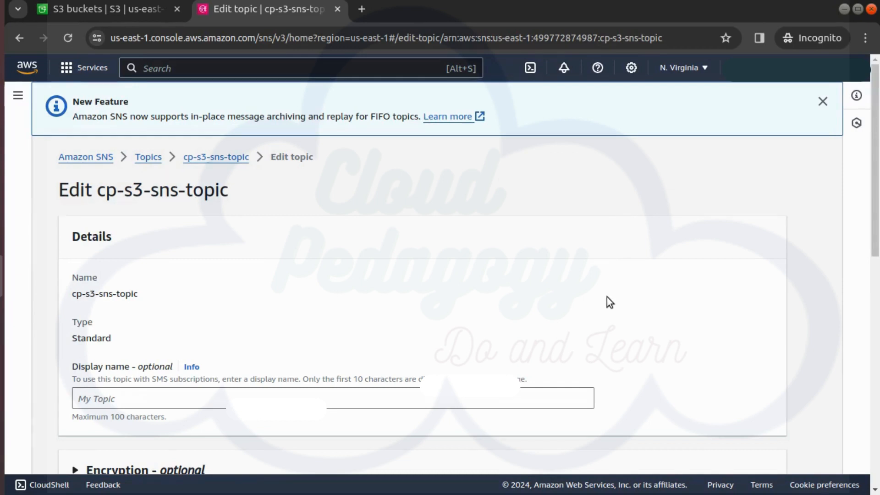
pyautogui.scroll(-5, 608, 303)
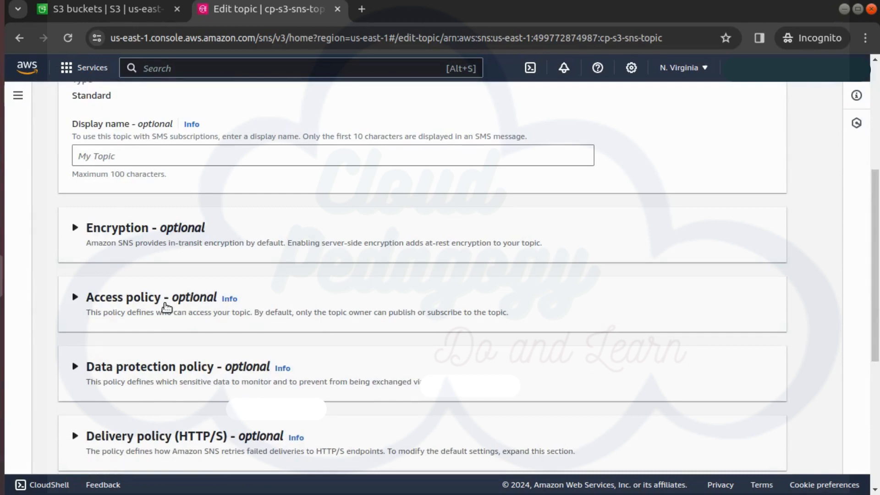
pyautogui.click(170, 306)
pyautogui.scroll(-3, 308, 381)
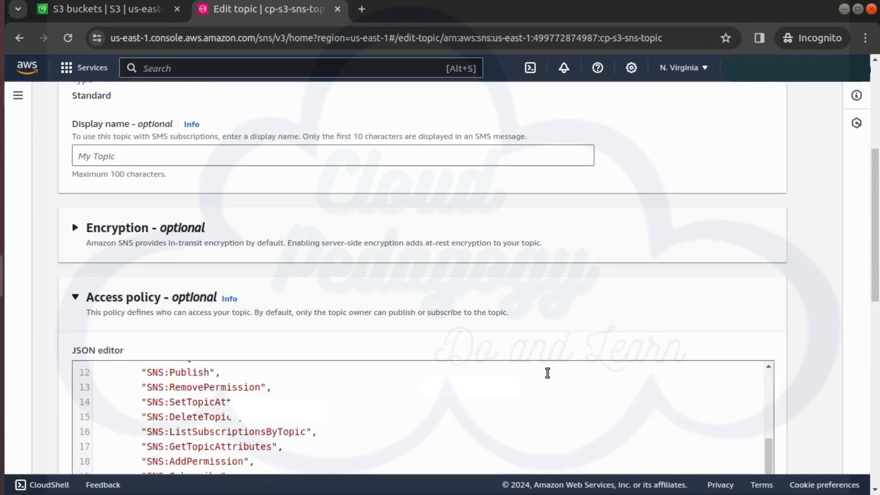
pyautogui.scroll(2, 307, 380)
pyautogui.scroll(2, 790, 273)
pyautogui.scroll(-5, 766, 336)
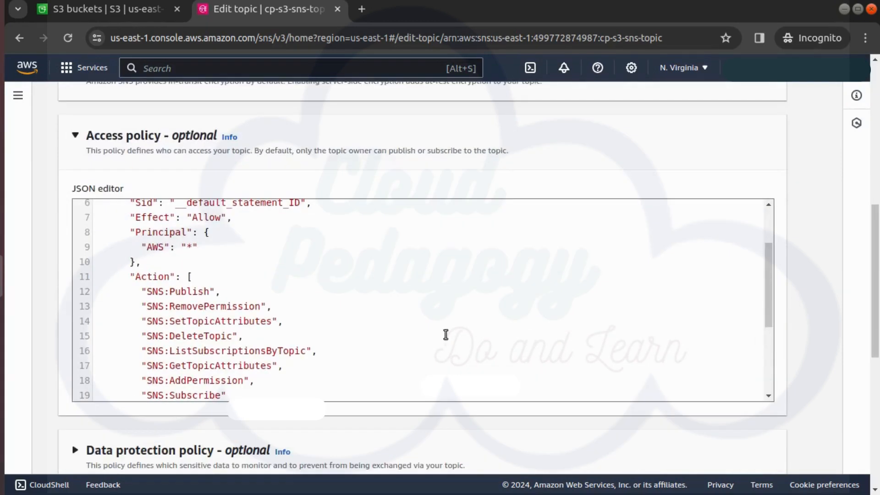
pyautogui.scroll(2, 389, 317)
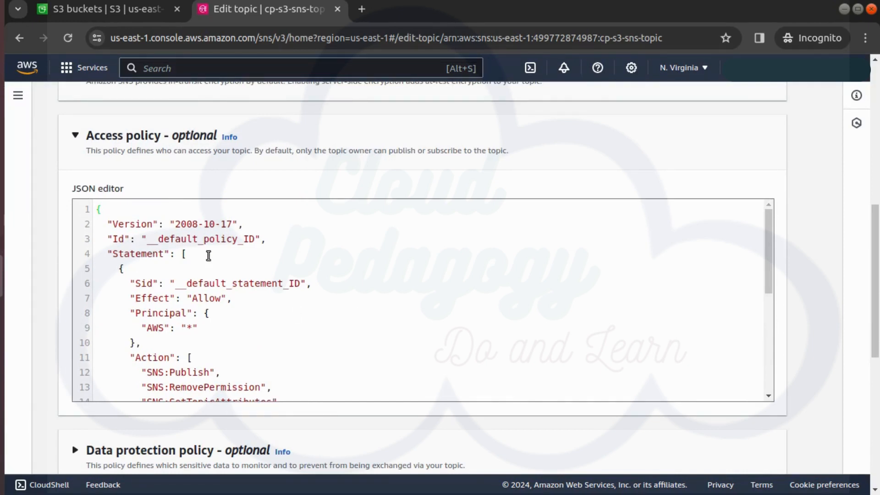
pyautogui.click(209, 252)
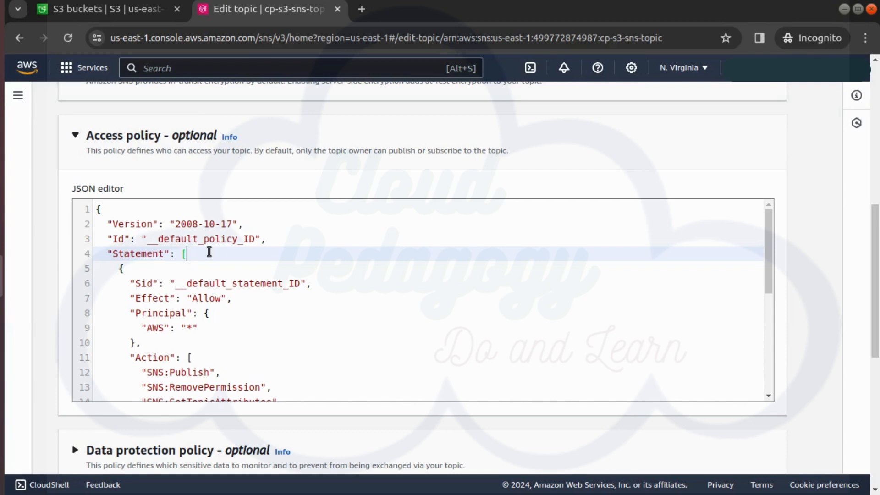
pyautogui.press('Return')
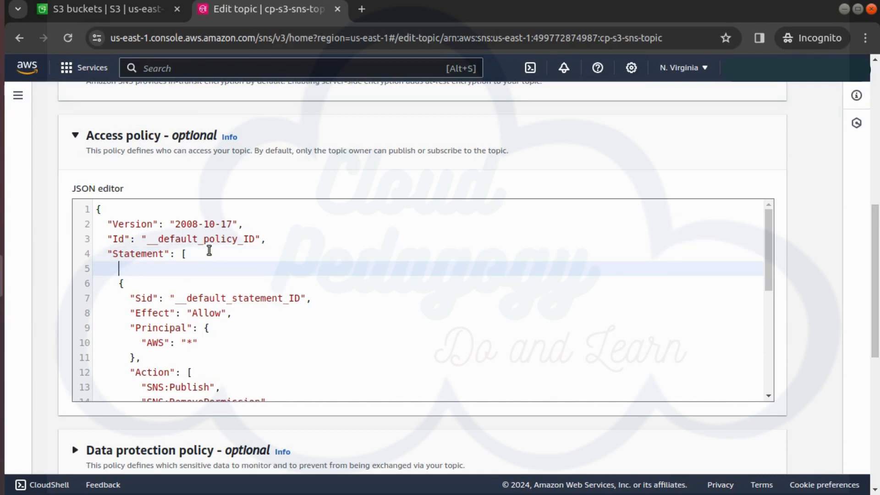
pyautogui.write('{   "Effect": "Allow",   "Principal": {     "AWS": "*"   },   "Action": "SNS:Publish",   "Resource": "SNS_ARN_REPLACE_ME",   "Condition": {     "StringEquals": {       "aws:SourceArn": "S3_BUCKET_ARN_REPLACEME"     }   } },')
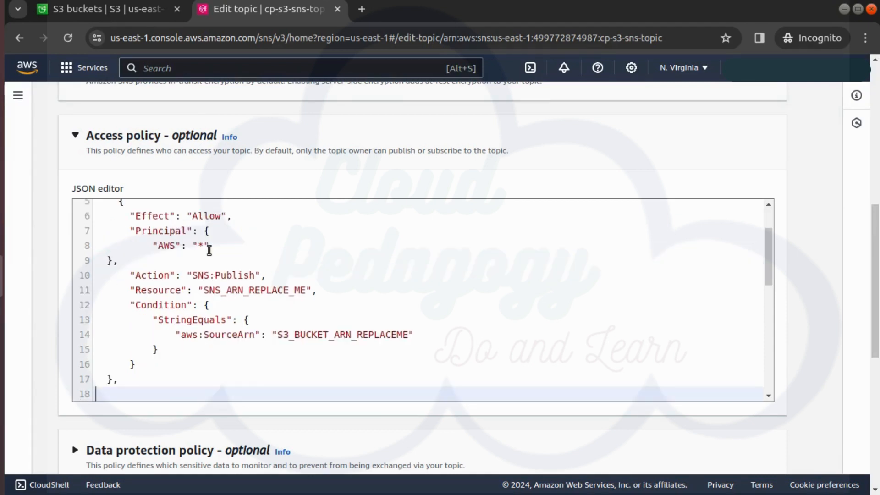
# - Open the topic's details page in a new browser tab and copy the topic ARN
pyautogui.scroll(-4, 209, 285)
pyautogui.scroll(3, 209, 285)
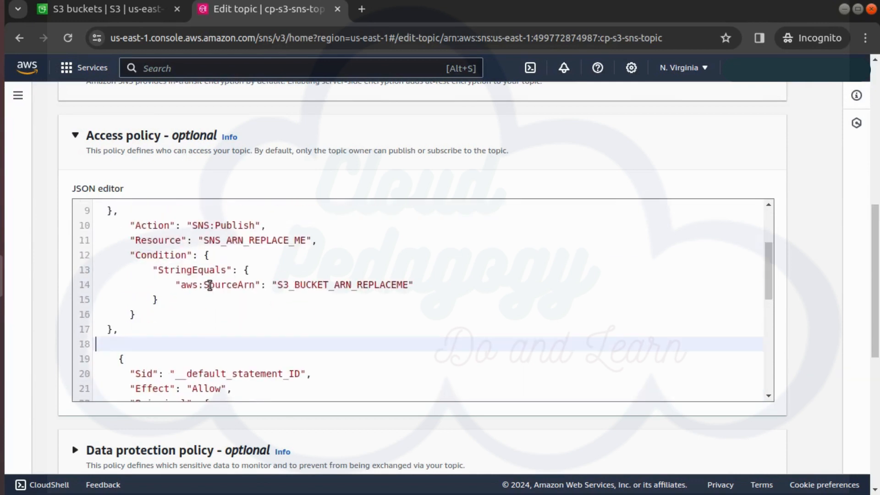
pyautogui.scroll(3, 209, 285)
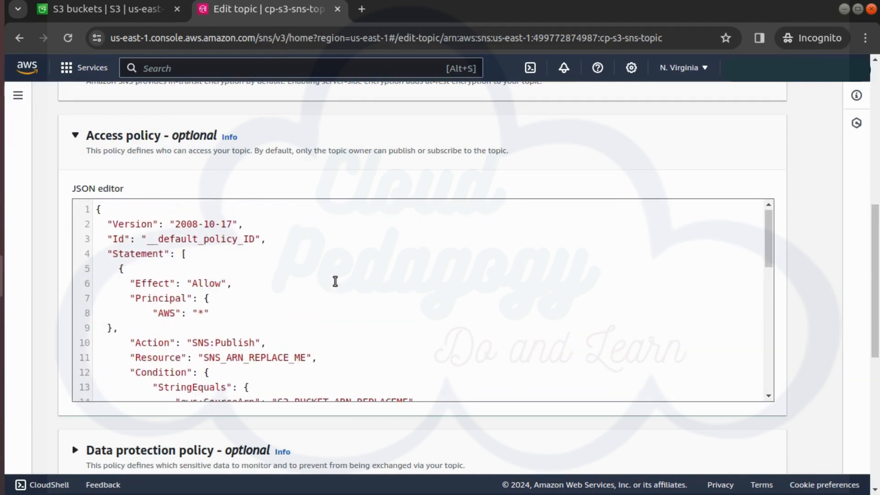
pyautogui.scroll(8, 334, 281)
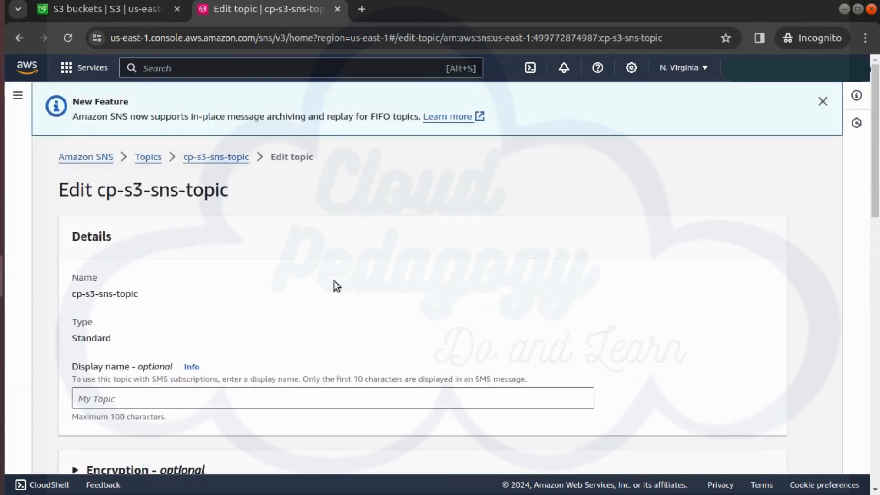
pyautogui.rightClick(233, 159)
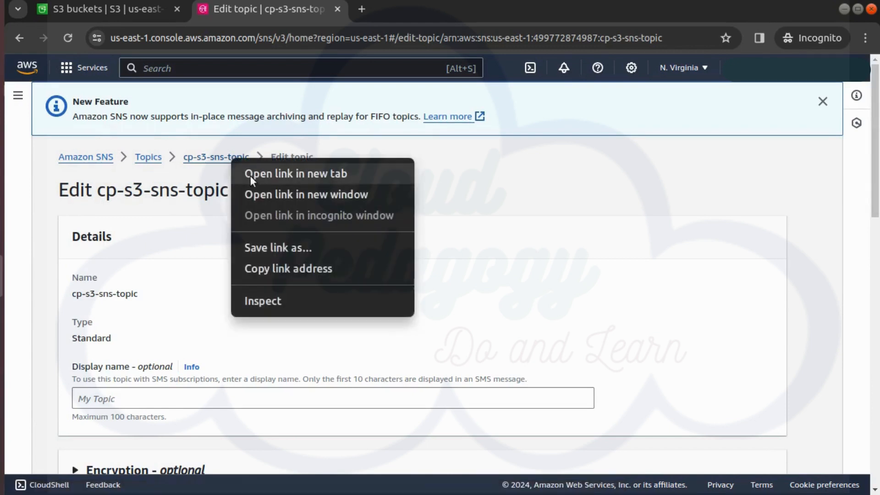
pyautogui.click(250, 175)
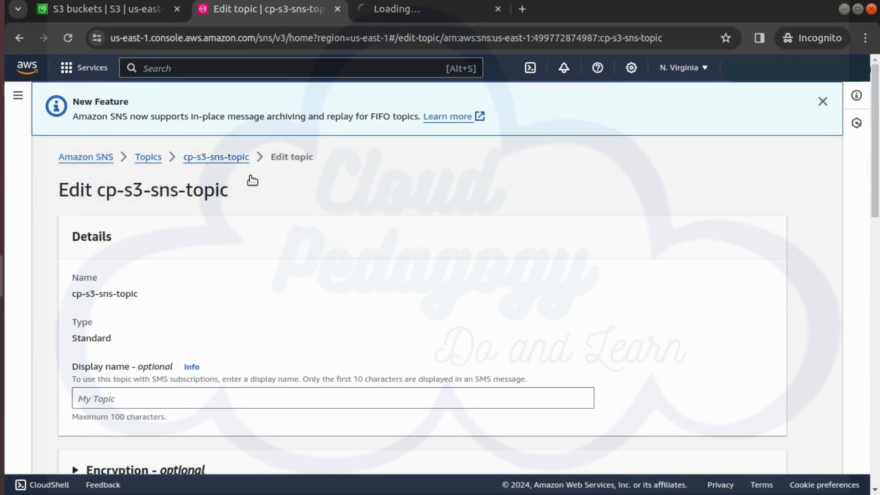
pyautogui.click(405, 1)
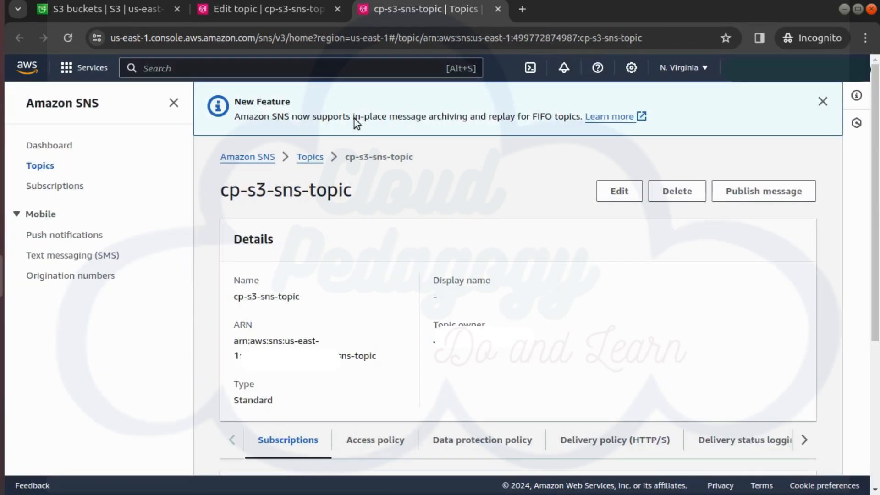
pyautogui.click(292, 14)
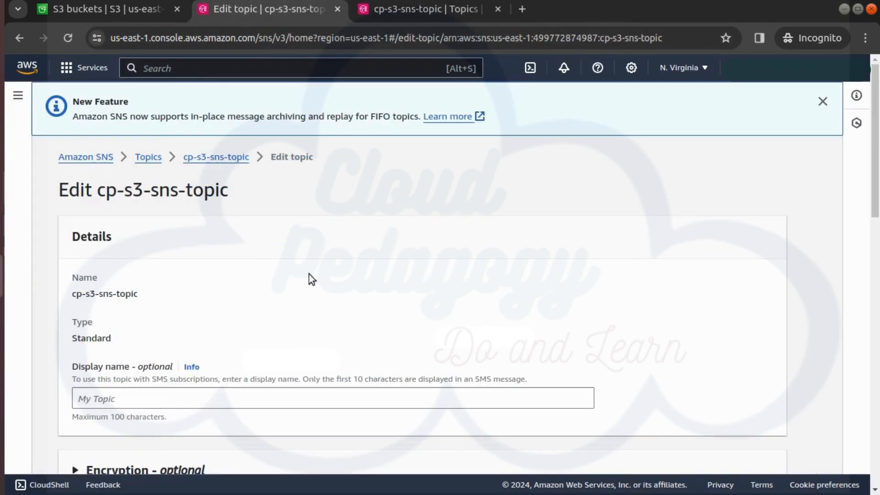
# - Replace the SNS_ARN_REPLACE_ME placeholder in the policy's Resource with the copied topic ARN
pyautogui.scroll(-8, 192, 351)
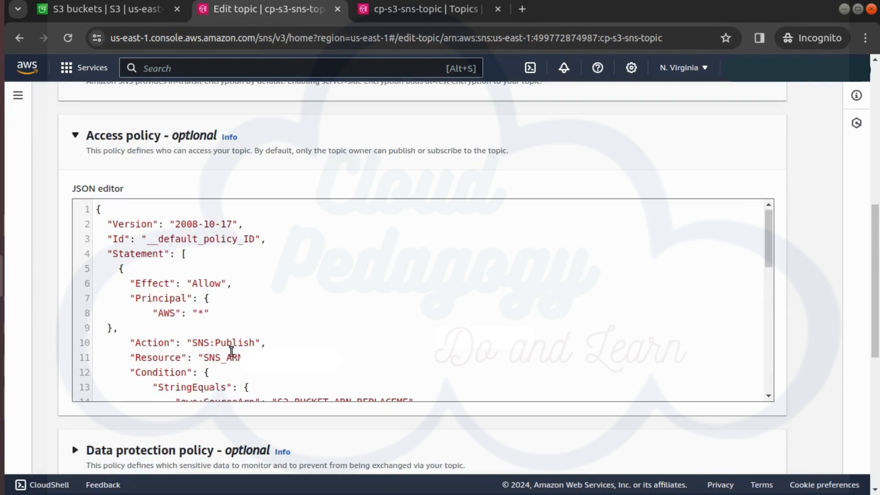
pyautogui.doubleClick(232, 357)
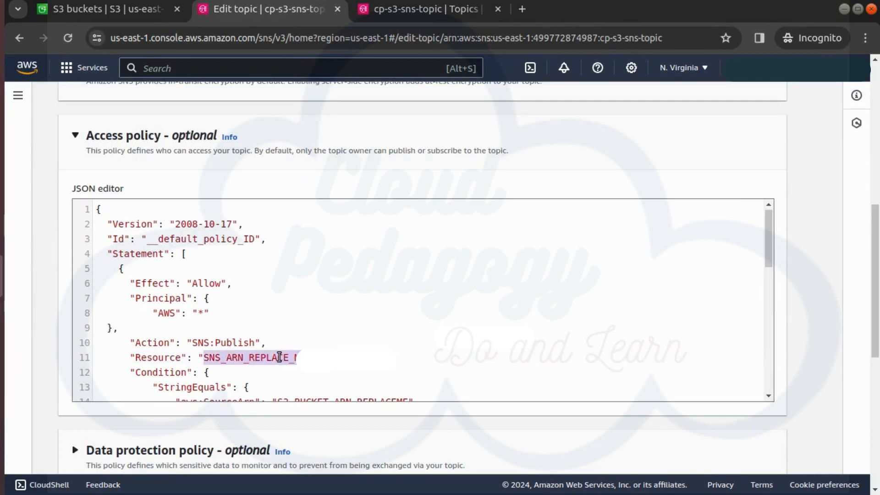
pyautogui.hotkey('ctrl', 'v')
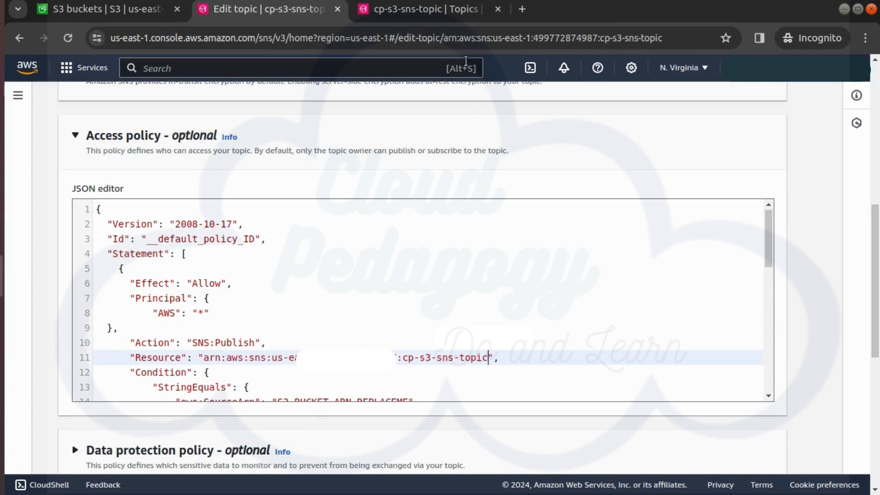
# - Open cp-s3-sns-test-bucket's properties and copy the bucket ARN
pyautogui.click(135, 12)
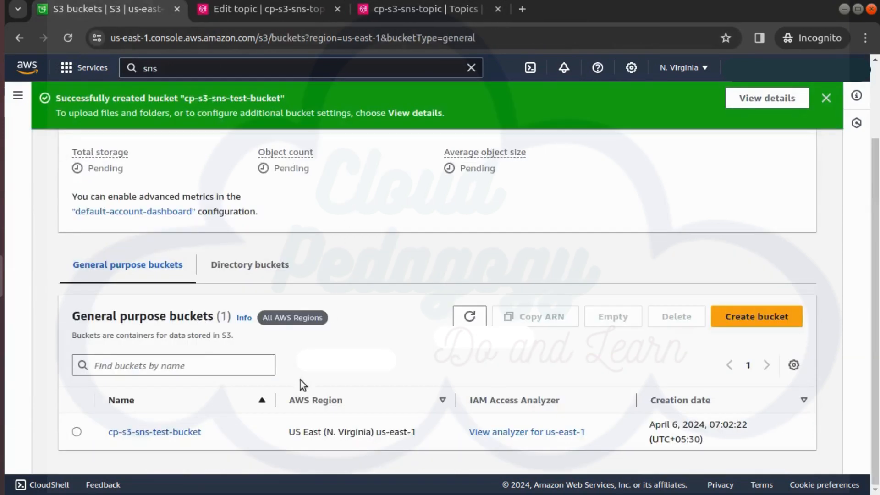
pyautogui.click(174, 432)
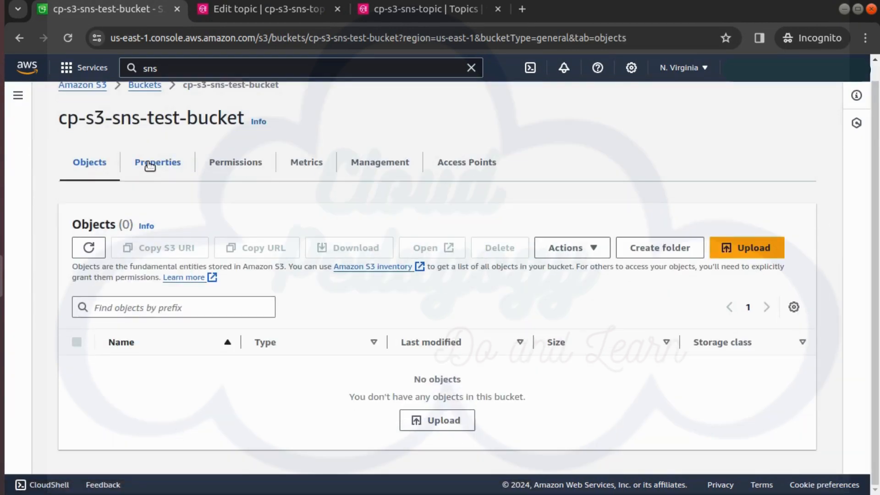
pyautogui.click(150, 166)
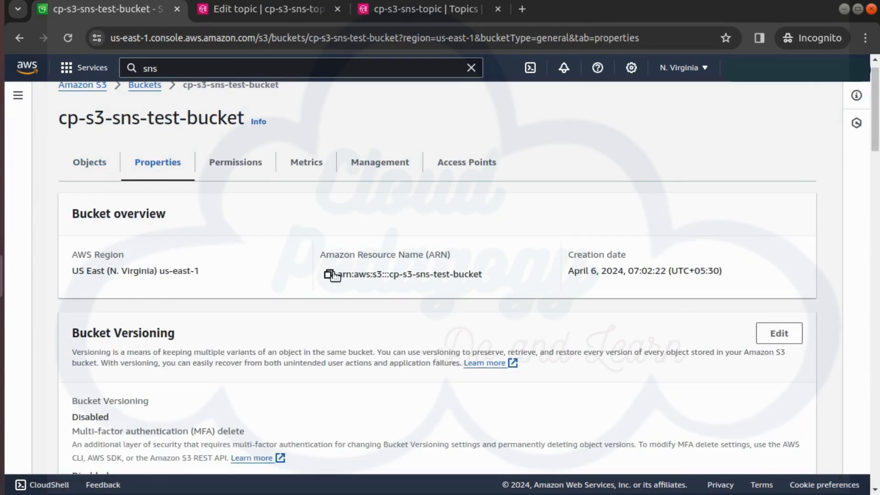
pyautogui.click(329, 274)
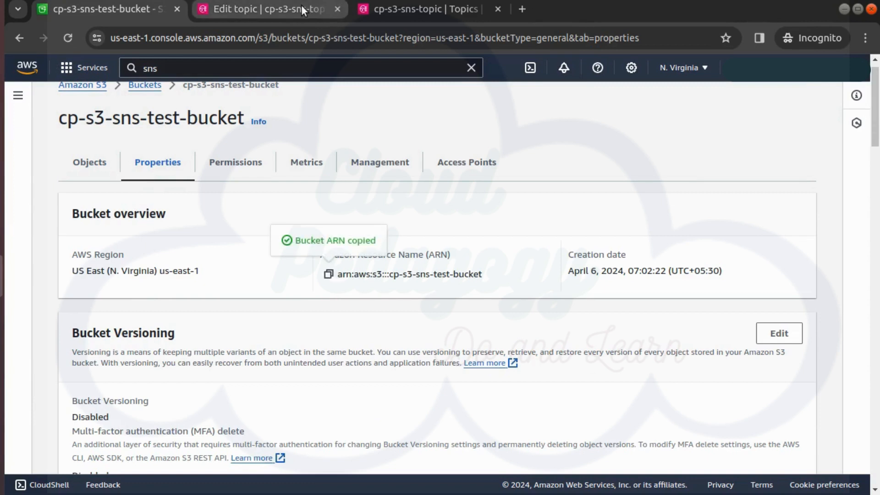
# - Set the policy's aws:SourceArn to arn:aws:s3:::cp-s3-sns-test-bucket and save the topic changes
pyautogui.click(499, 9)
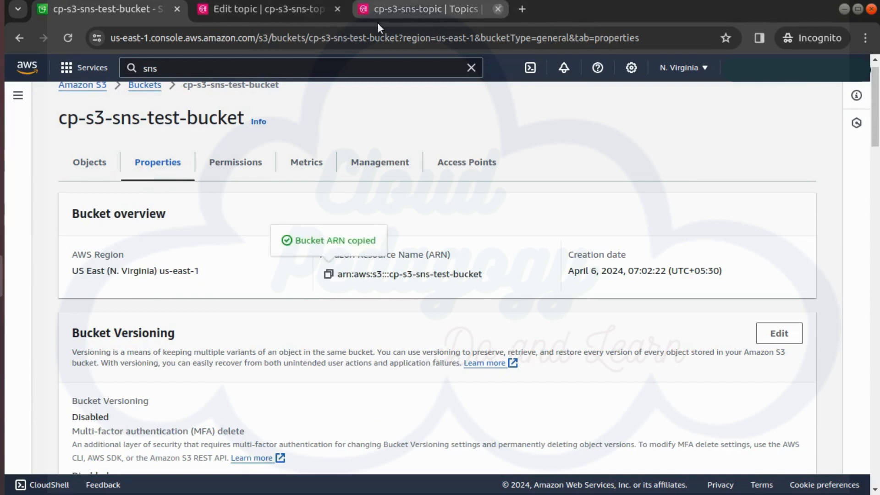
pyautogui.click(295, 16)
pyautogui.scroll(-4, 338, 365)
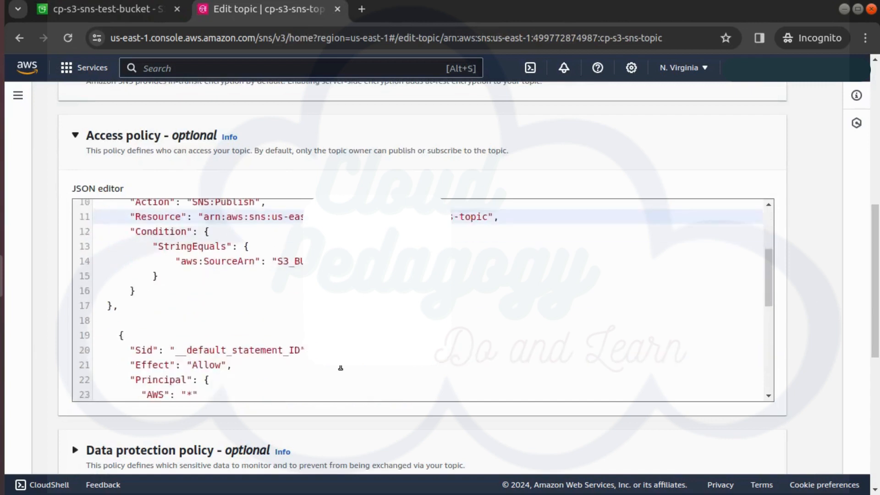
pyautogui.doubleClick(309, 240)
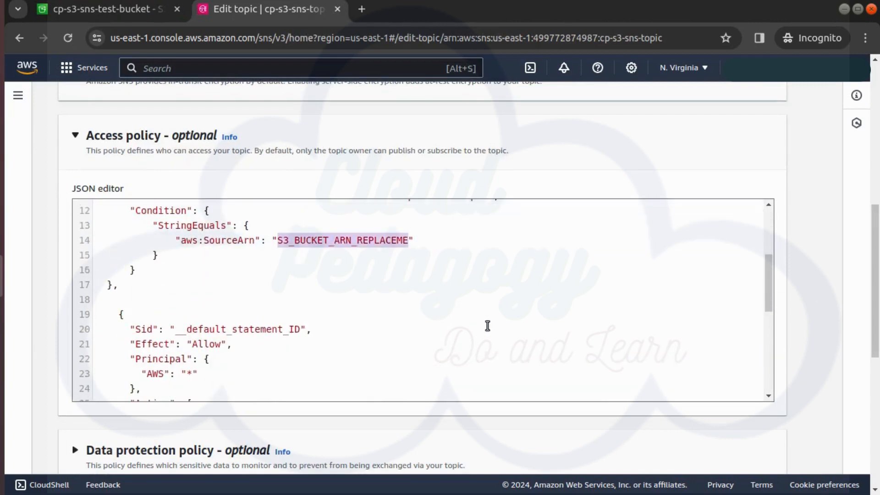
pyautogui.hotkey('ctrl', 'v')
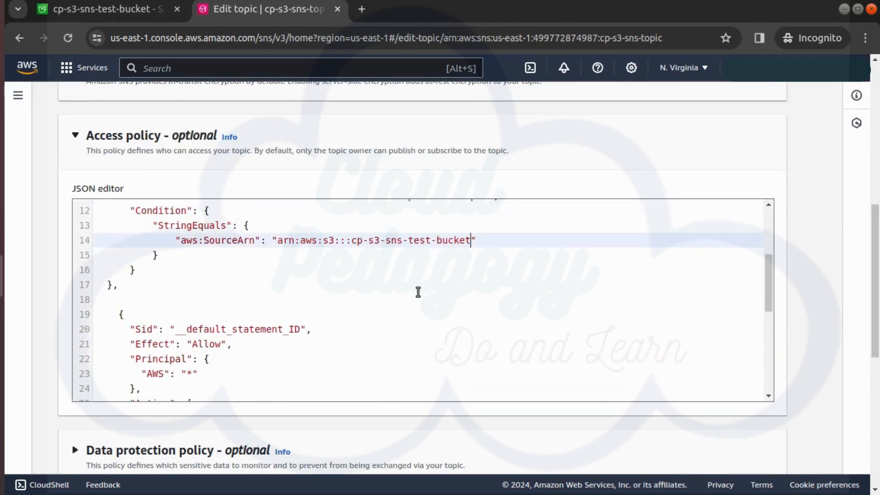
pyautogui.scroll(-8, 862, 436)
pyautogui.click(745, 451)
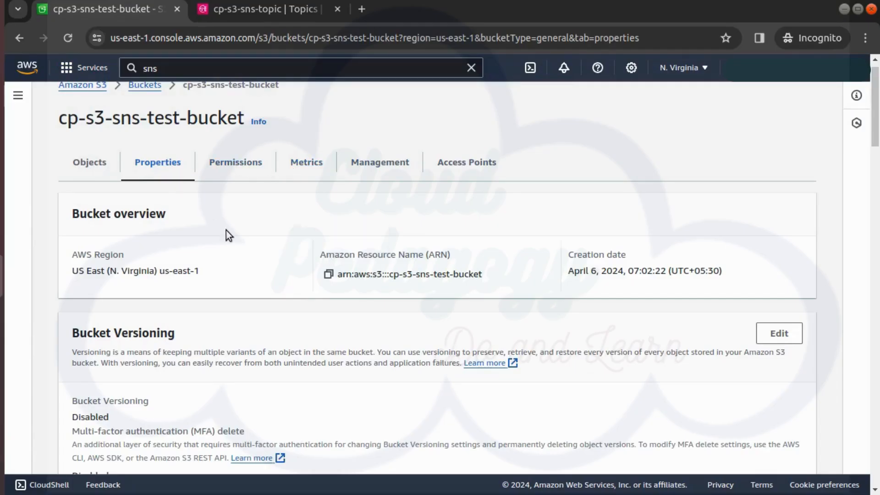
# - Start a bucket event notification named cp-s3-event covering all object create events
pyautogui.scroll(-20, 634, 339)
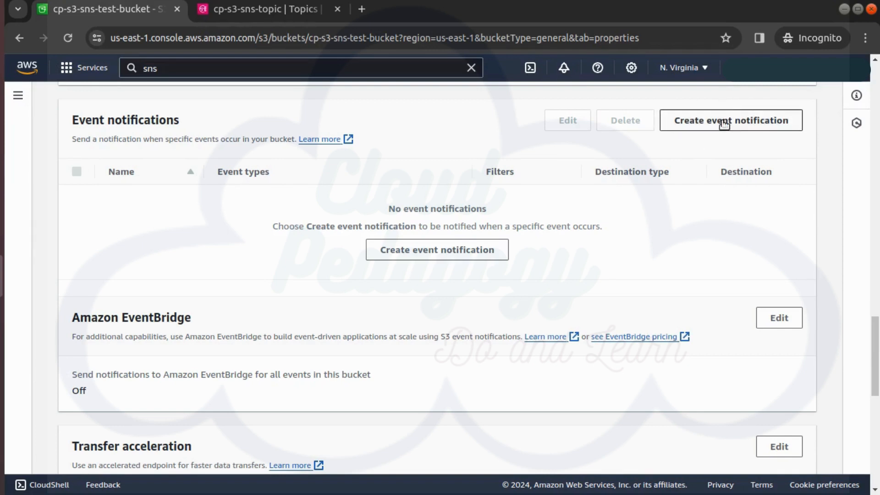
pyautogui.click(723, 122)
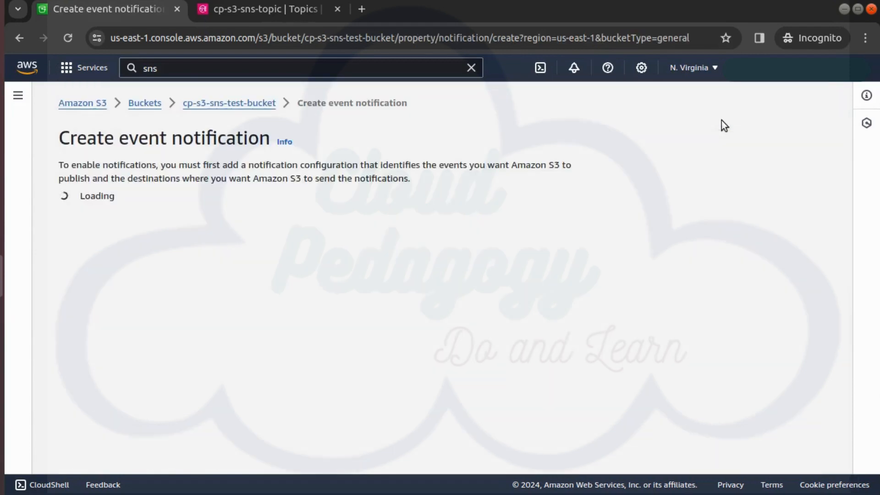
pyautogui.click(144, 286)
pyautogui.write('c')
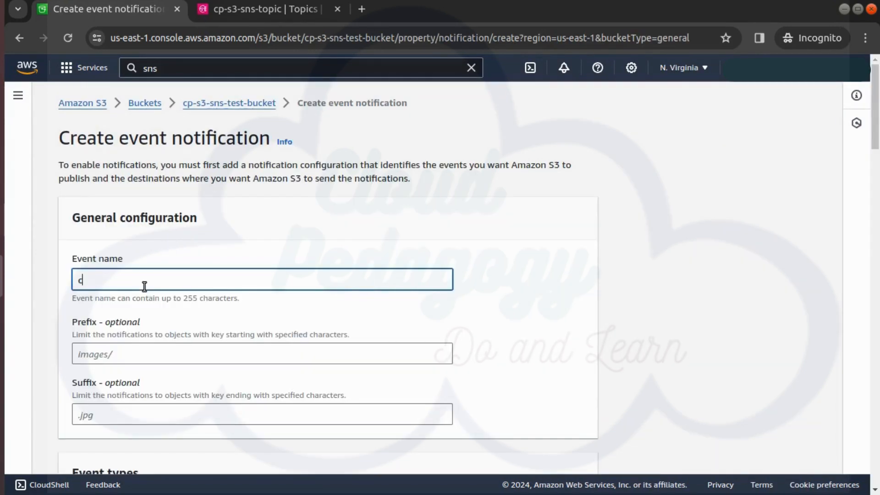
pyautogui.write('p-s3-event')
pyautogui.scroll(-3, 256, 339)
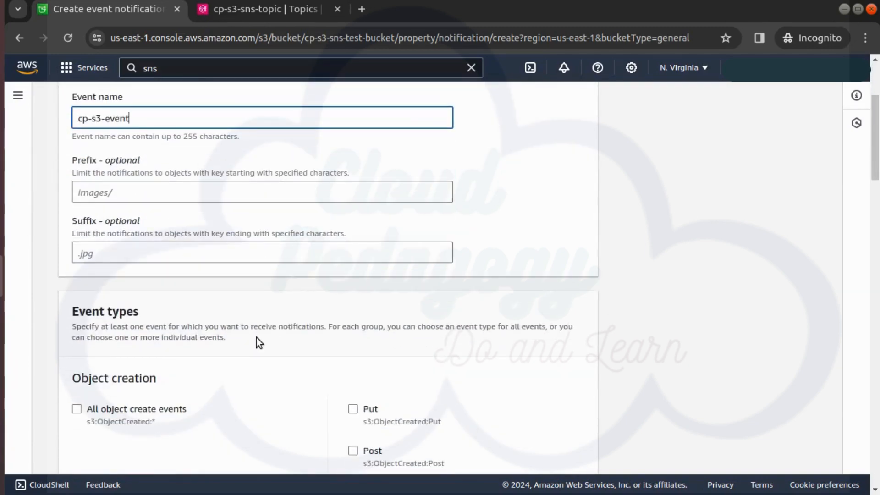
pyautogui.scroll(-5, 229, 336)
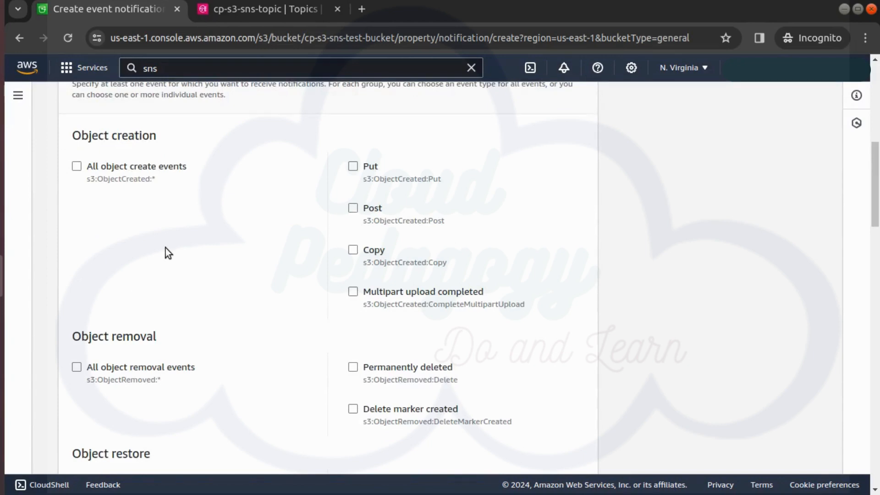
pyautogui.click(90, 173)
# - Send the event notification to the SNS topic cp-s3-sns-topic and save it
pyautogui.scroll(2, 546, 345)
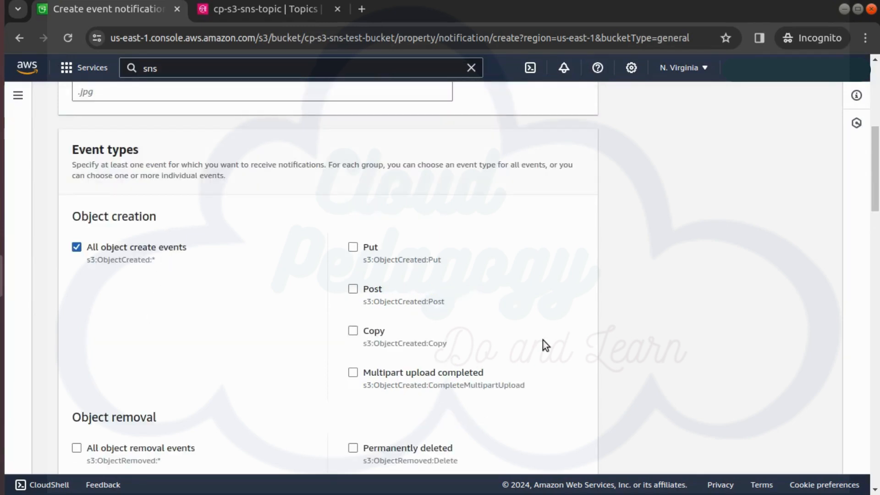
pyautogui.scroll(-15, 560, 412)
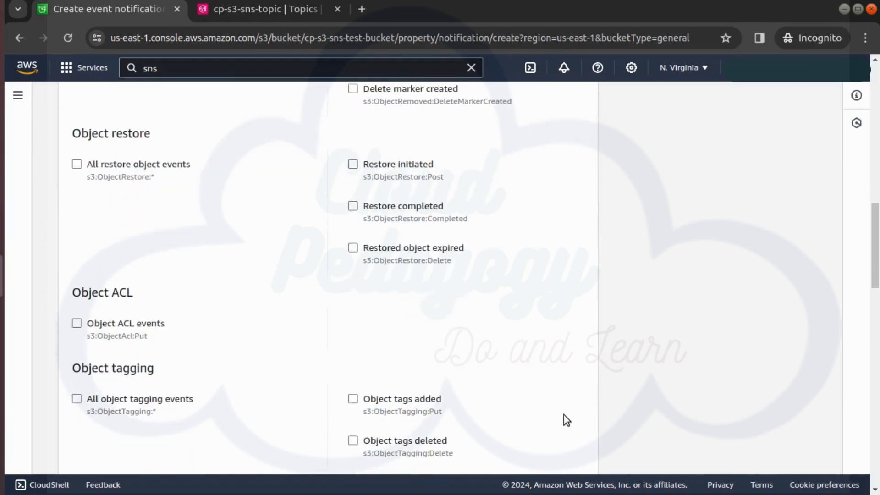
pyautogui.scroll(-12, 560, 410)
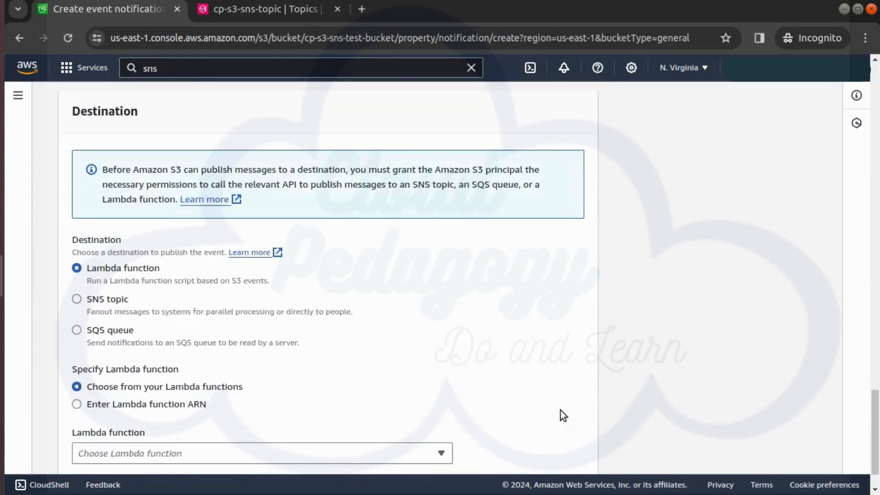
pyautogui.click(109, 304)
pyautogui.scroll(-1, 143, 394)
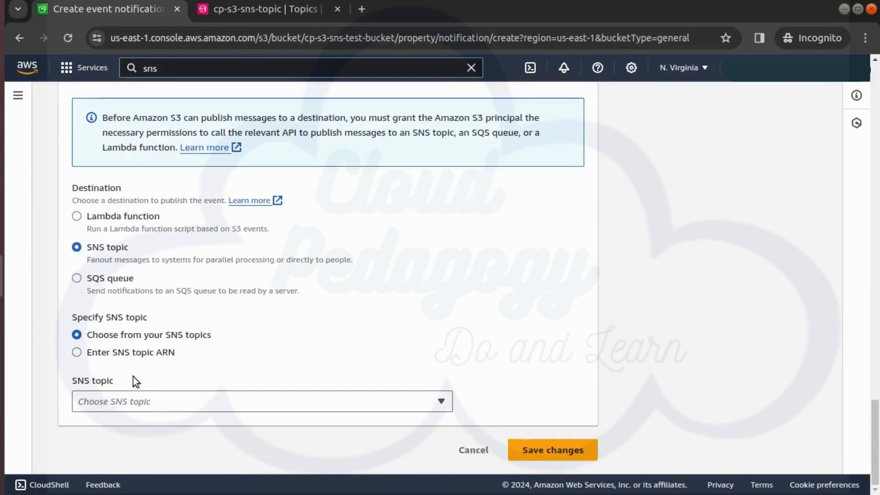
pyautogui.click(140, 401)
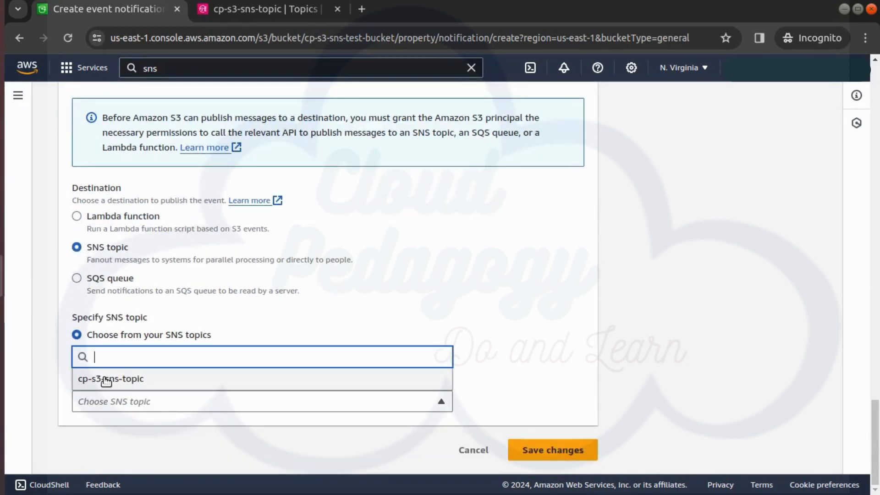
pyautogui.click(164, 387)
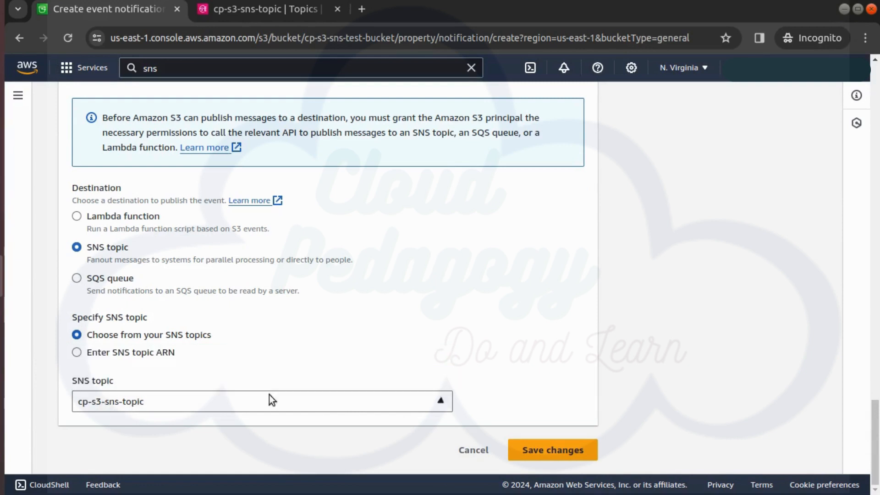
pyautogui.click(553, 453)
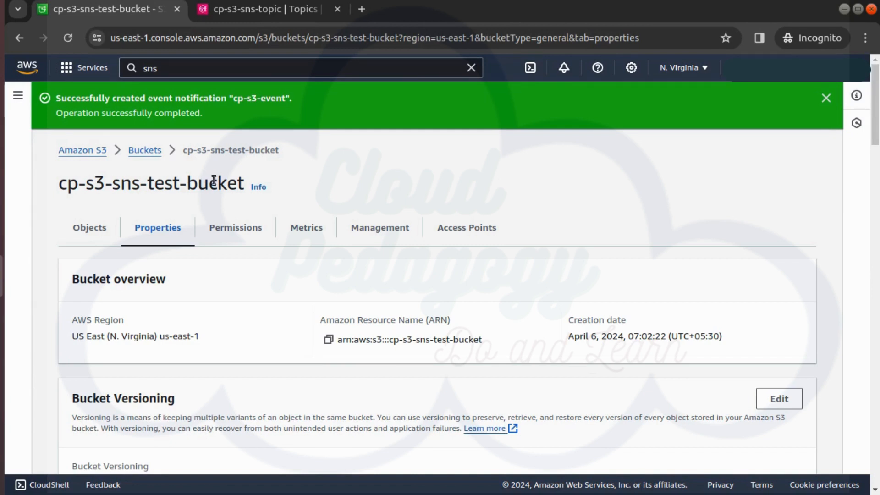
# - Start a new SNS subscription and select the cp-s3-sns-topic ARN as its topic
pyautogui.click(20, 97)
pyautogui.click(232, 8)
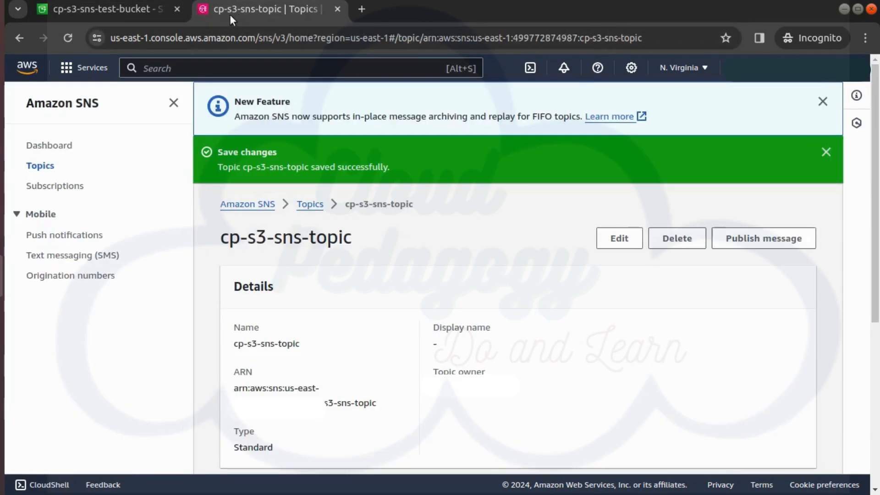
pyautogui.click(56, 186)
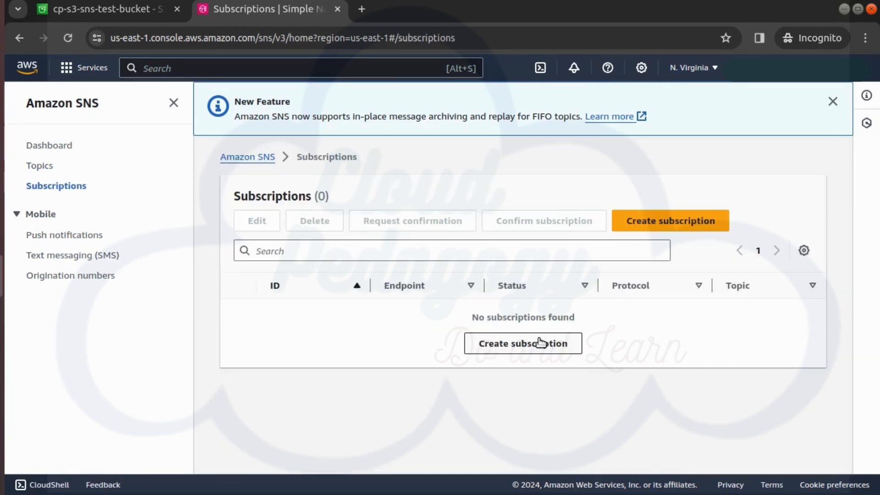
pyautogui.click(693, 224)
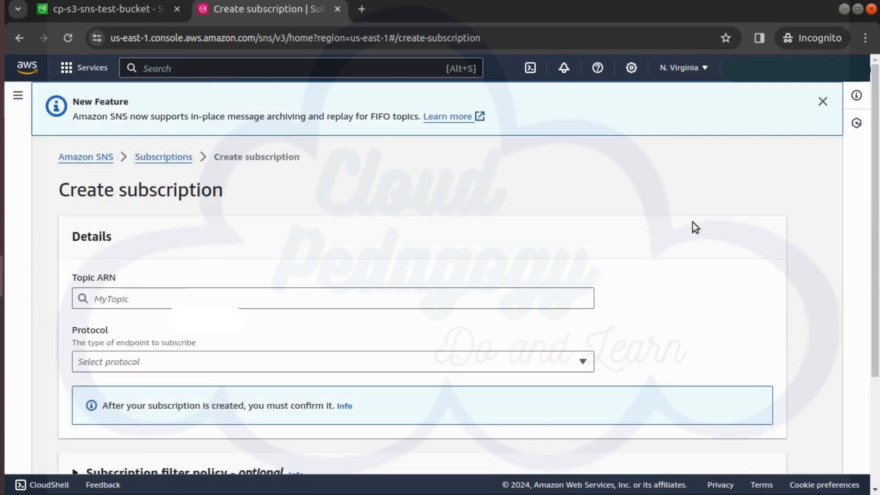
pyautogui.click(261, 294)
pyautogui.click(256, 316)
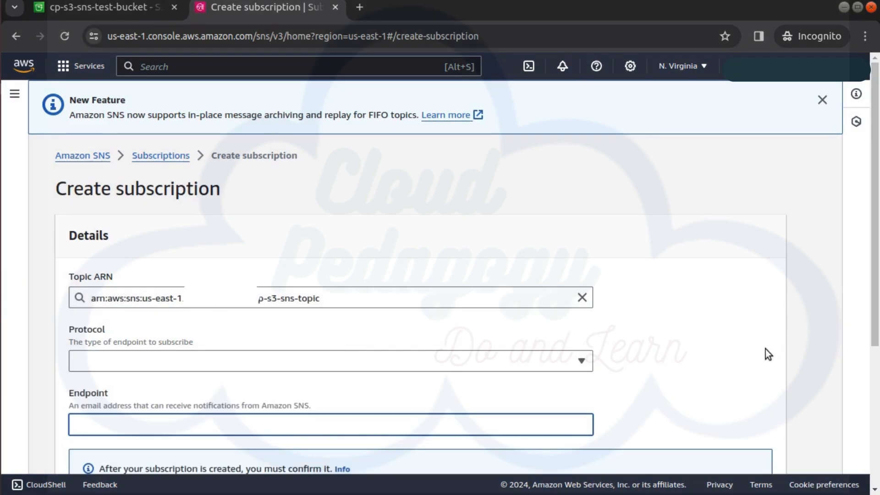
# - Create an Email subscription to the topic with the recipient's e-mail address as its endpoint
pyautogui.click(216, 358)
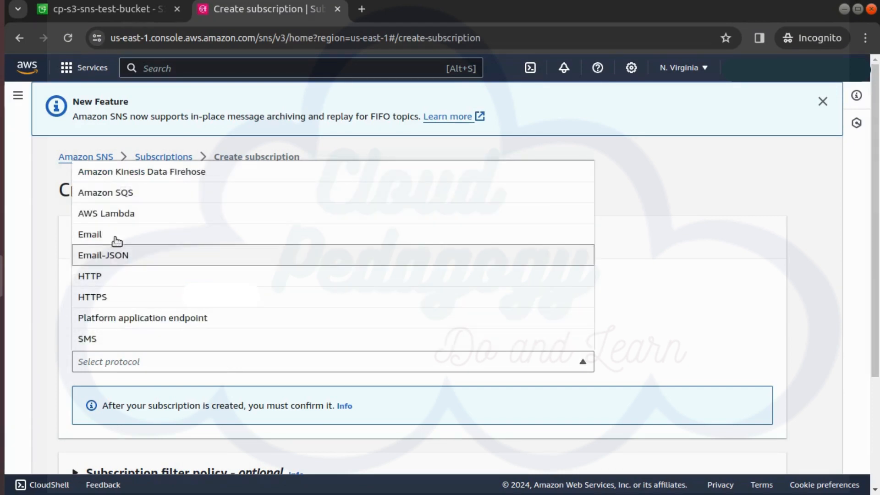
pyautogui.click(130, 239)
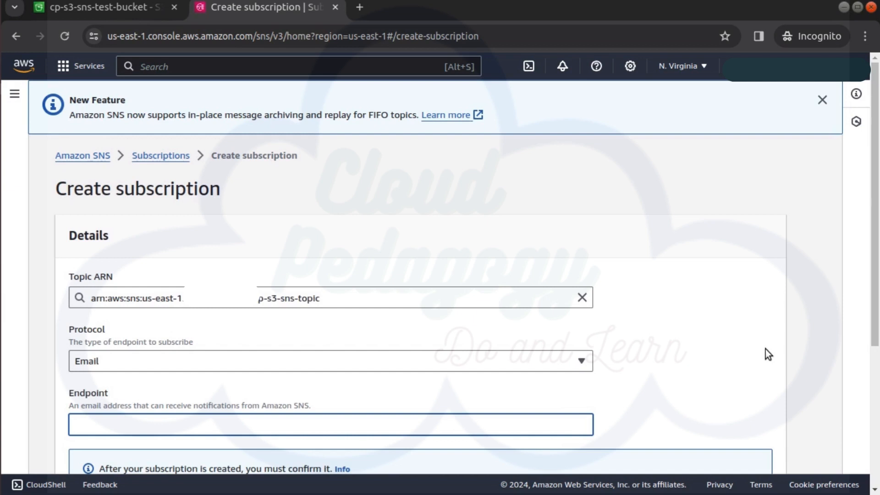
pyautogui.hotkey('ctrl', 'v')
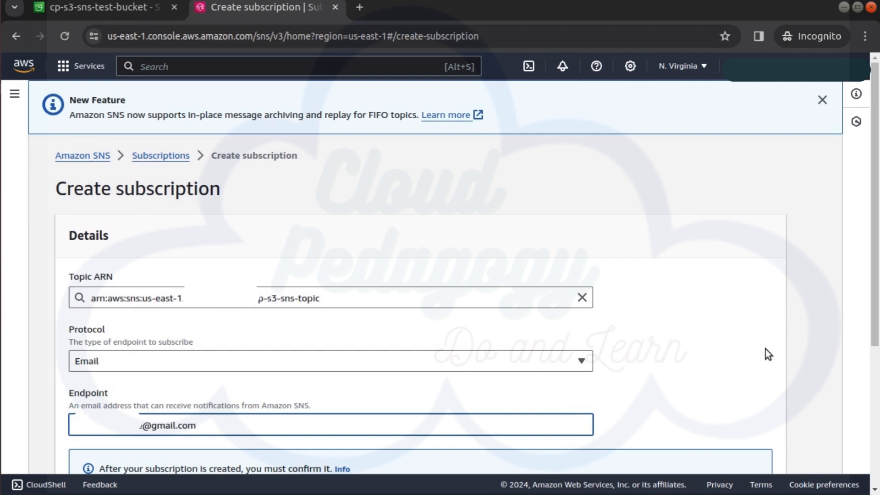
pyautogui.scroll(-5, 765, 350)
pyautogui.click(726, 451)
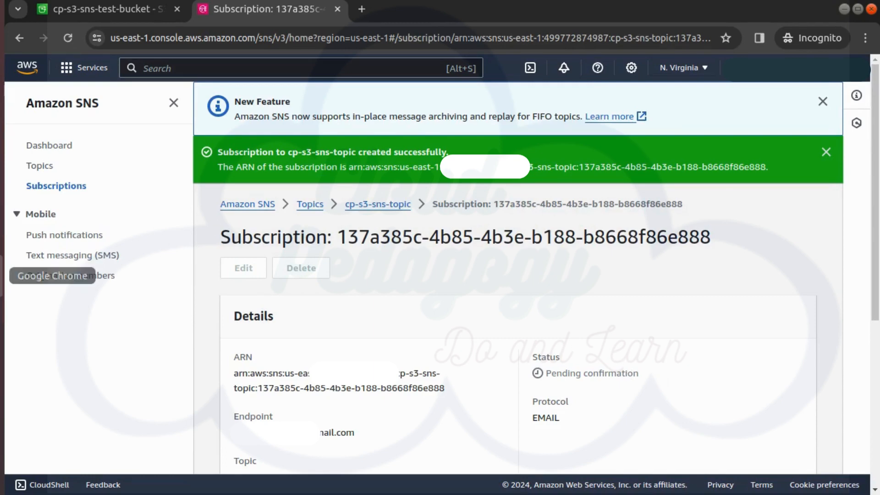
# - Confirm the subscription from the confirmation e-mail and refresh the subscription details
pyautogui.click(4, 277)
pyautogui.click(406, 182)
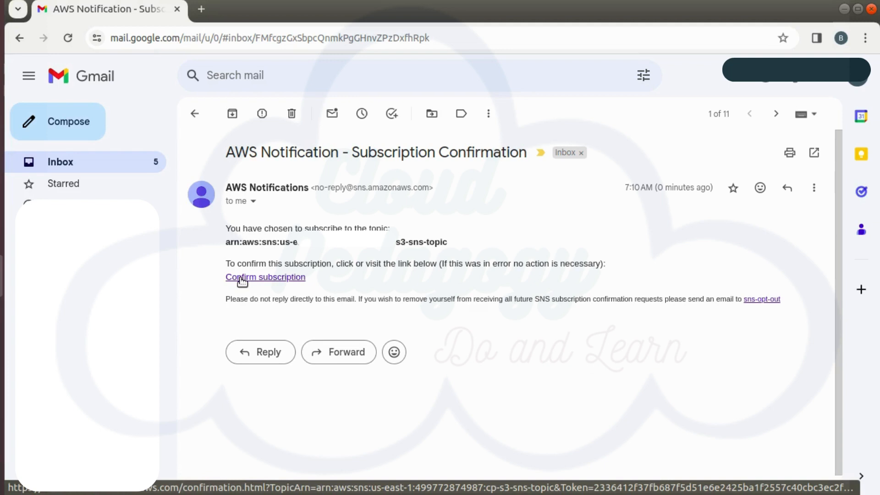
pyautogui.click(242, 277)
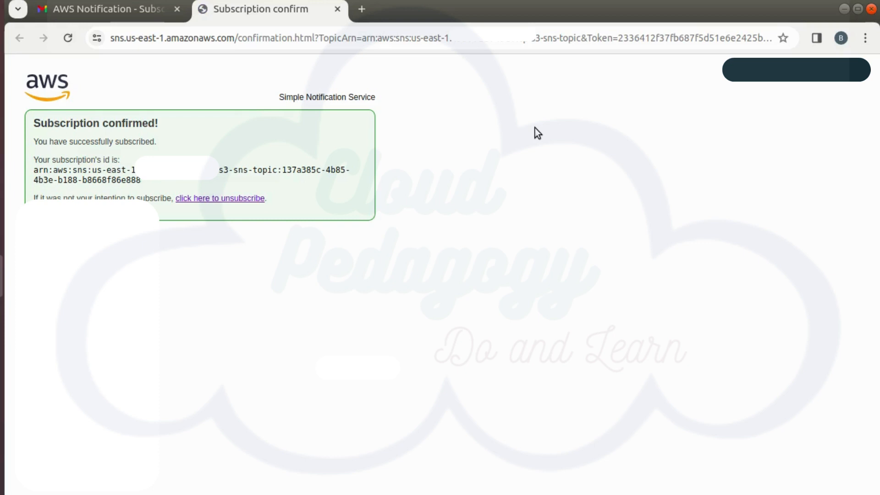
pyautogui.hotkey('alt', 'Tab')
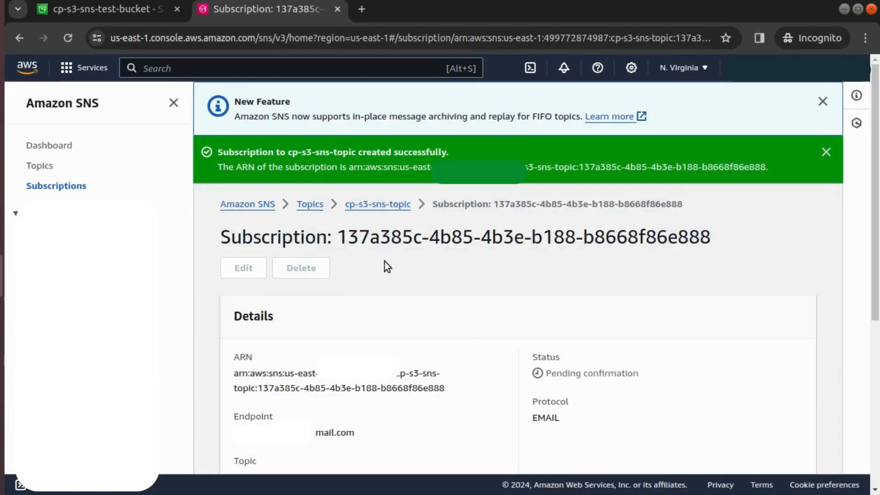
pyautogui.click(69, 35)
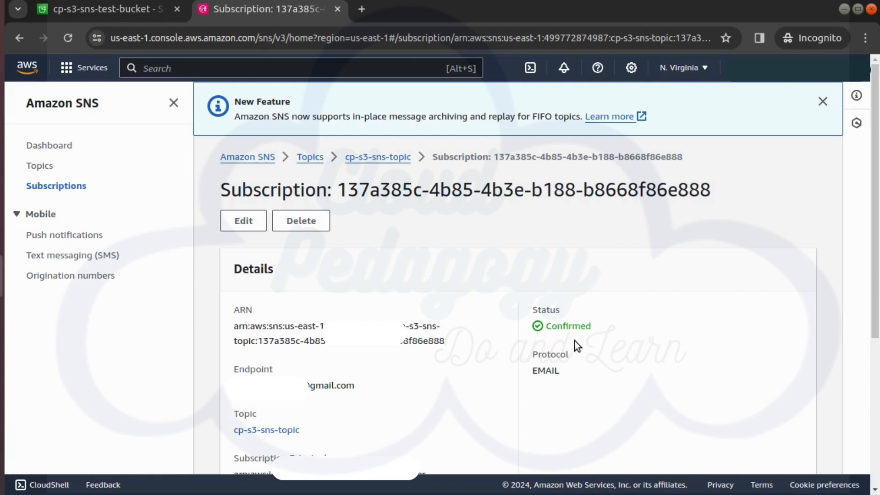
# - Start another subscription for the cp-s3-sns-topic topic using the SMS protocol
pyautogui.click(43, 190)
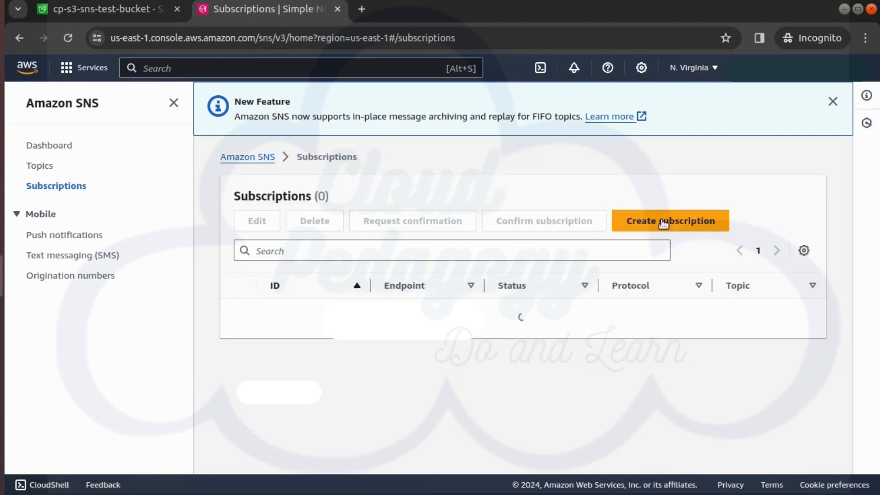
pyautogui.click(664, 223)
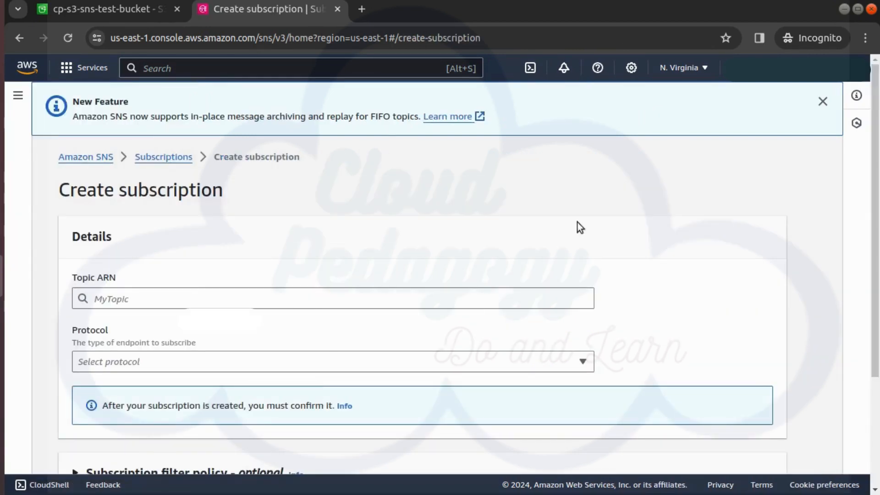
pyautogui.click(224, 298)
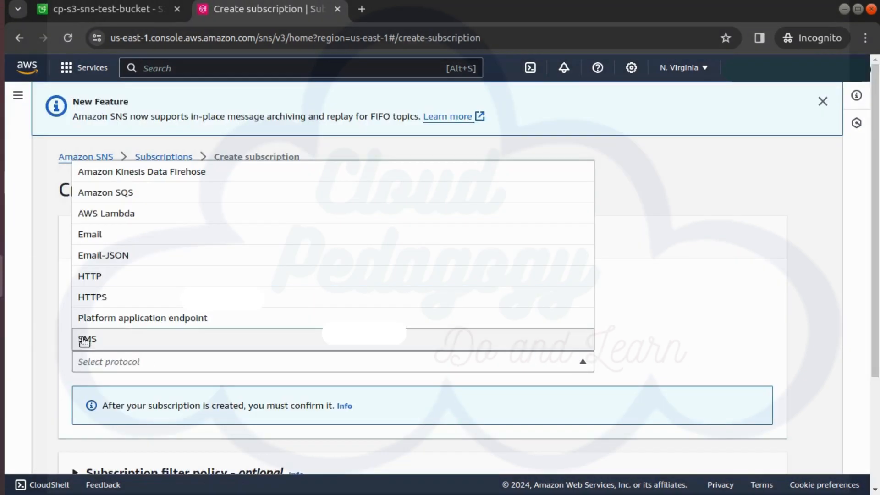
pyautogui.click(84, 339)
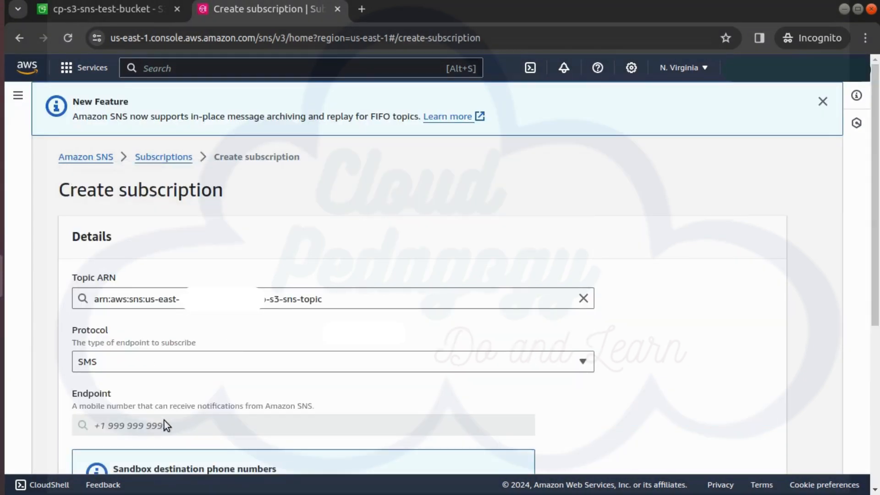
# - Add and verify a sandbox destination phone number with its verification code and create the SMS subscription
pyautogui.scroll(-5, 164, 419)
pyautogui.click(143, 251)
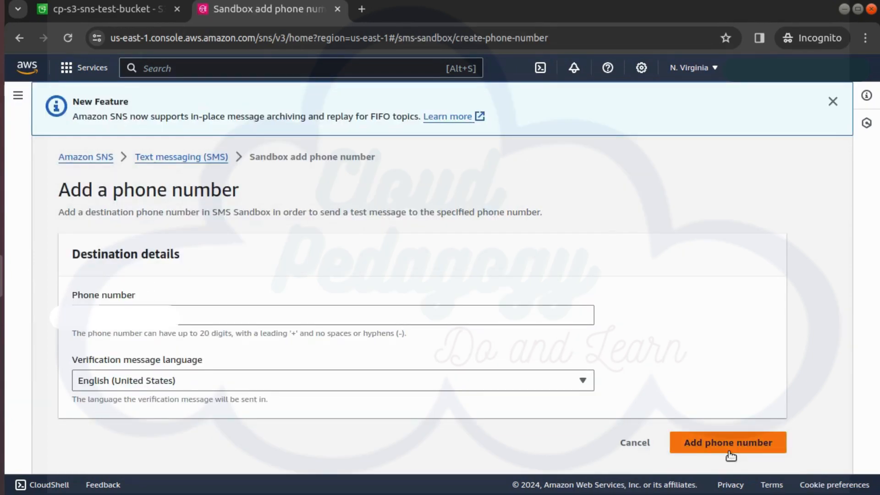
pyautogui.click(728, 452)
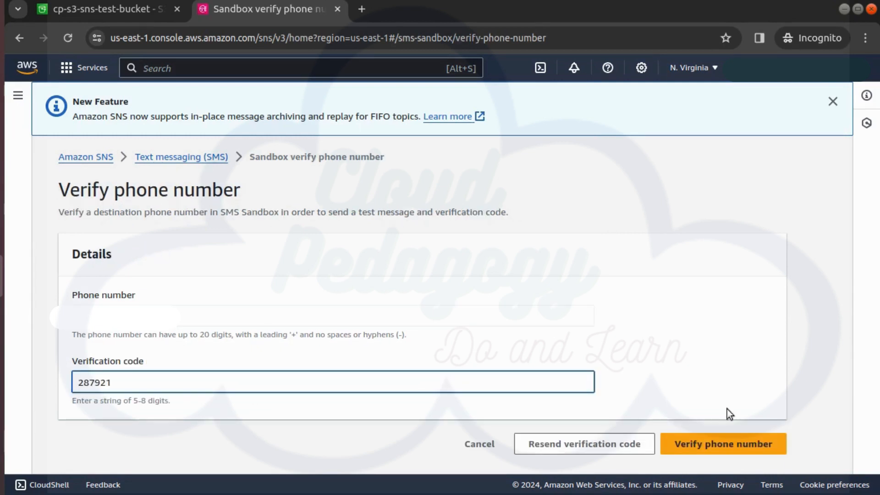
pyautogui.click(753, 444)
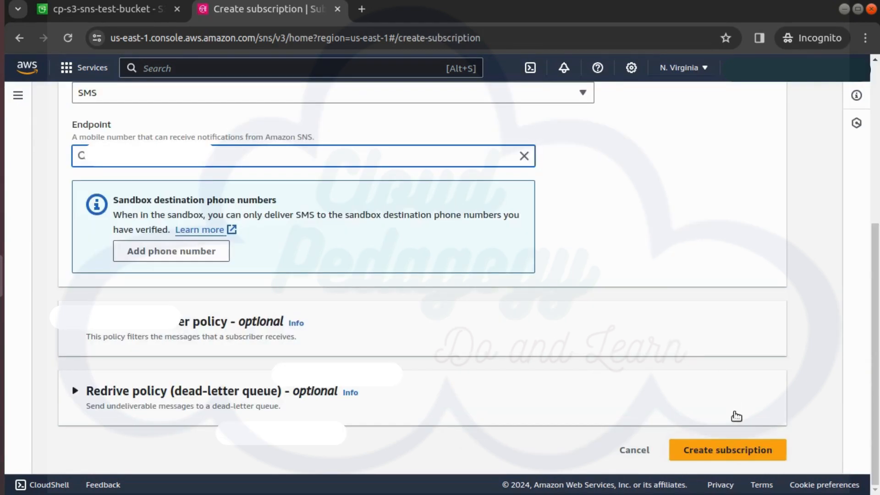
pyautogui.click(727, 450)
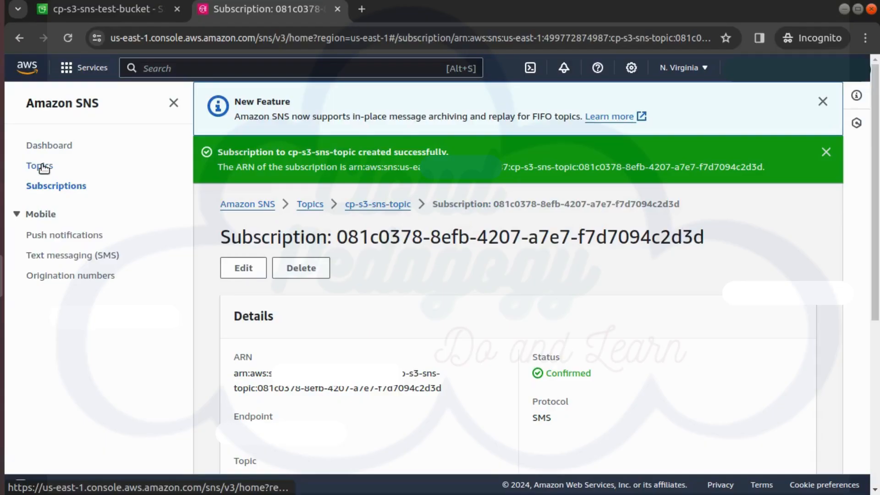
# - Start publishing a message to cp-s3-sns-topic with the subject Hello CloudPedgagian
pyautogui.click(41, 166)
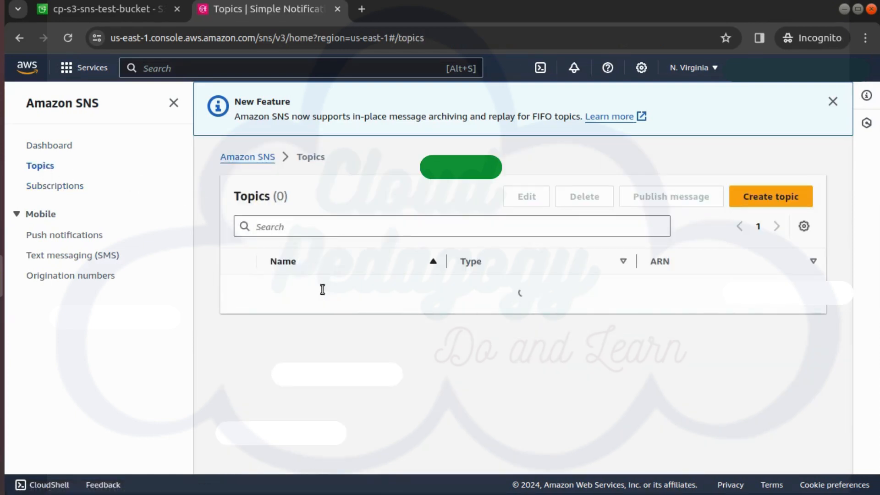
pyautogui.click(314, 289)
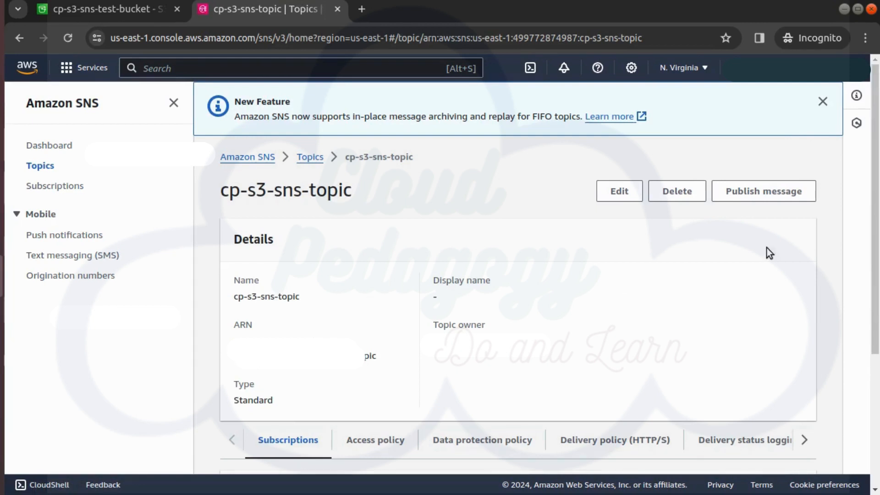
pyautogui.click(777, 191)
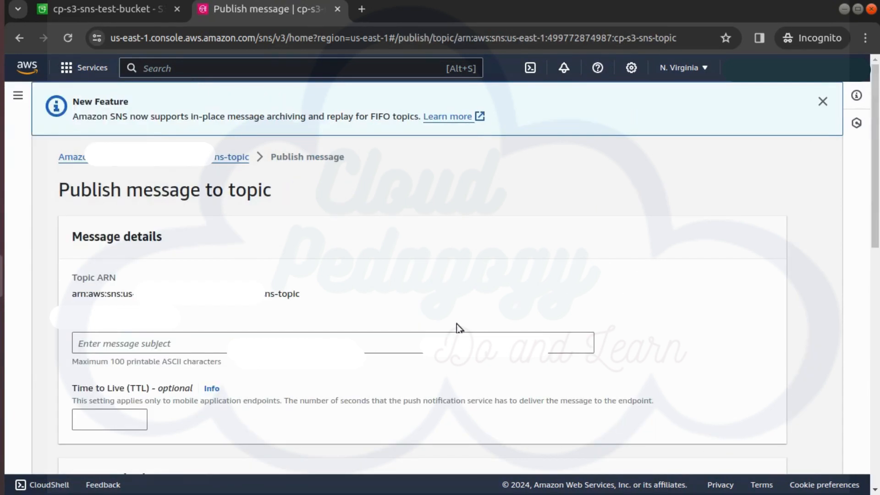
pyautogui.click(422, 337)
pyautogui.write('Hello CloudPedgagian')
# - Paste the message body 'Lab name - Configuire S3 Bucket events with SNS Notifications' and publish the message
pyautogui.scroll(-5, 419, 262)
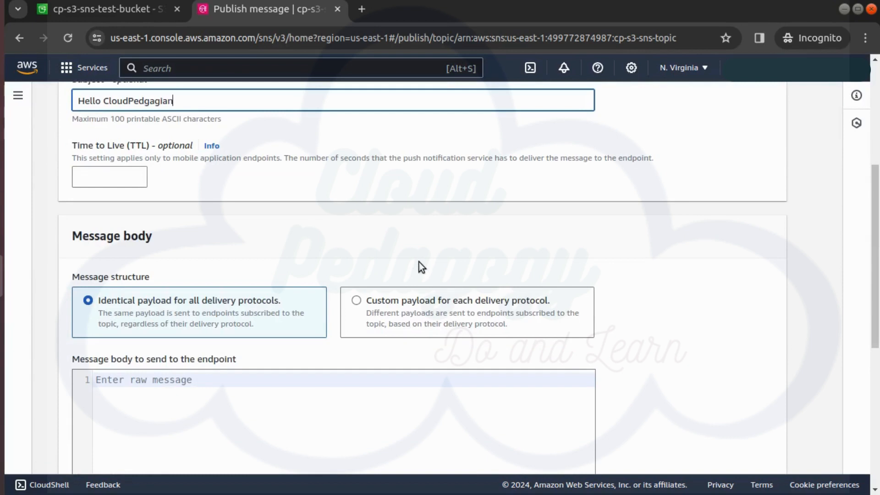
pyautogui.scroll(-2, 252, 367)
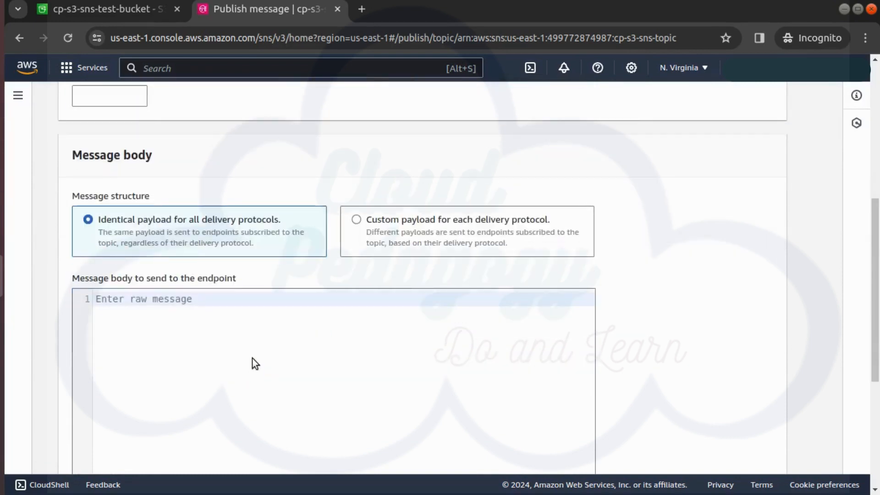
pyautogui.write('Lab name - Configure S3 Bucket events with SNS Notifications')
pyautogui.scroll(-7, 737, 345)
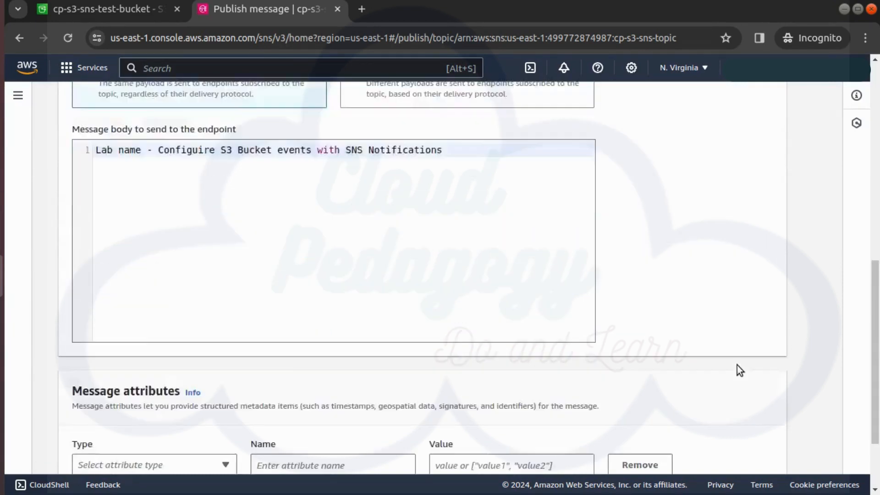
pyautogui.click(738, 453)
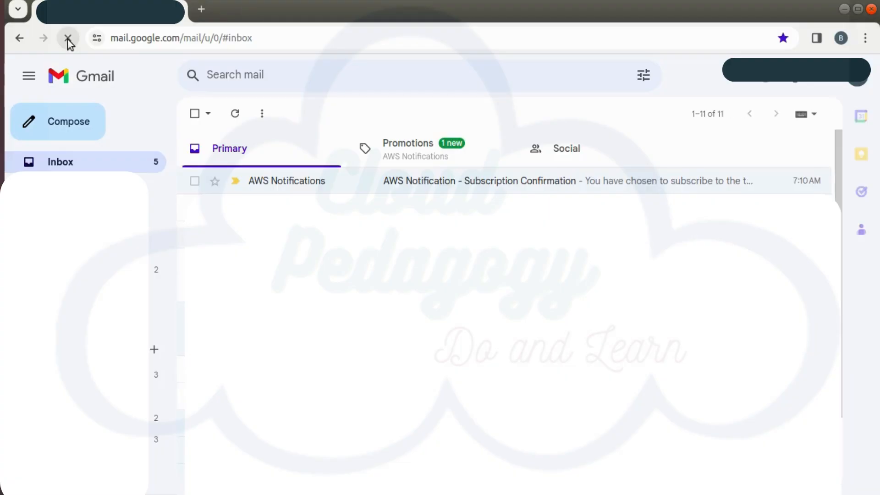
# - Open the published test message in the mailbox's Promotions category
pyautogui.click(68, 37)
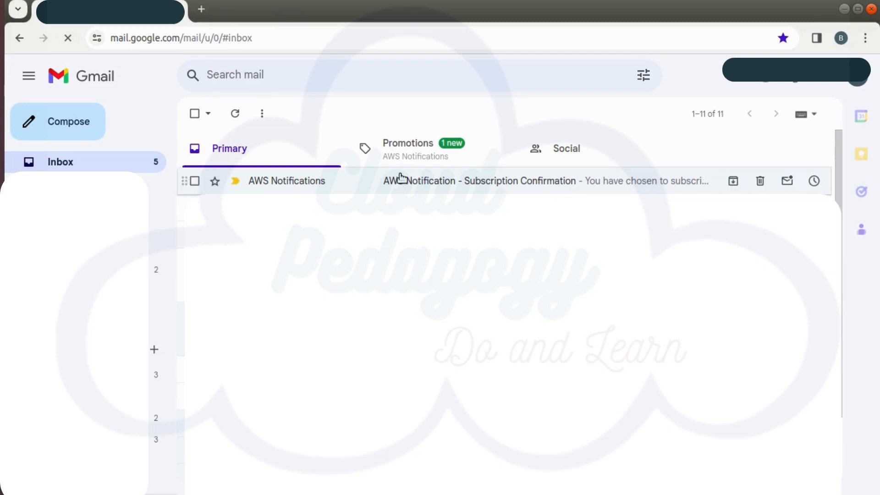
pyautogui.click(413, 157)
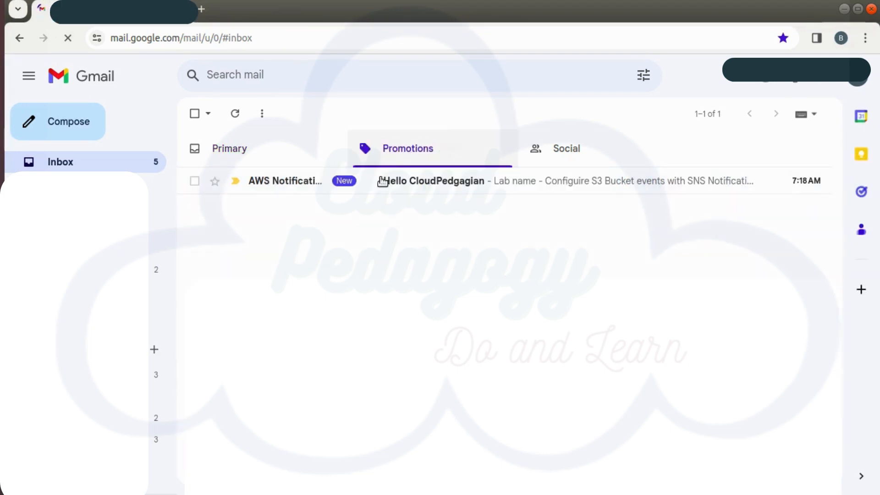
pyautogui.click(436, 192)
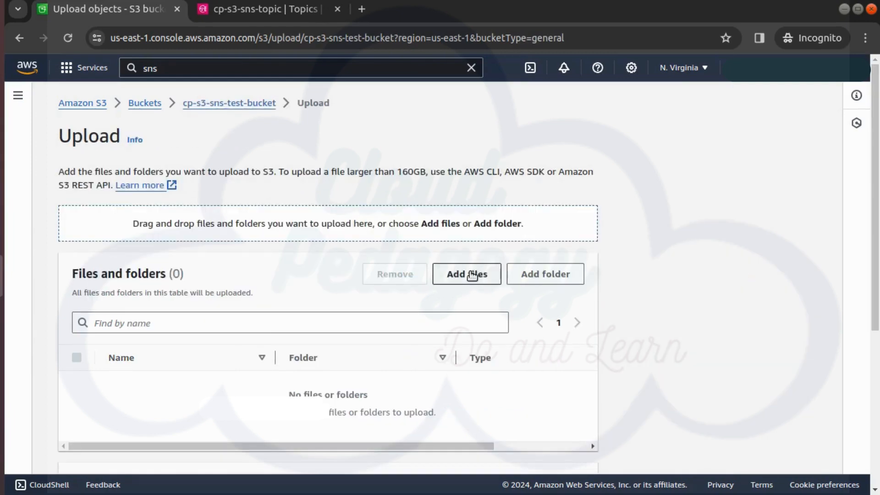
# - Upload a file to the cp-s3-sns-test-bucket bucket
pyautogui.click(472, 275)
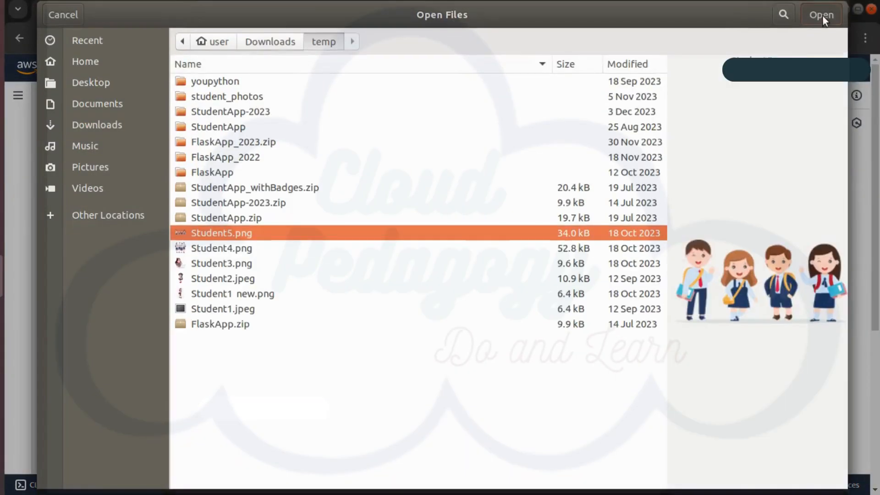
pyautogui.click(822, 14)
pyautogui.scroll(-4, 543, 362)
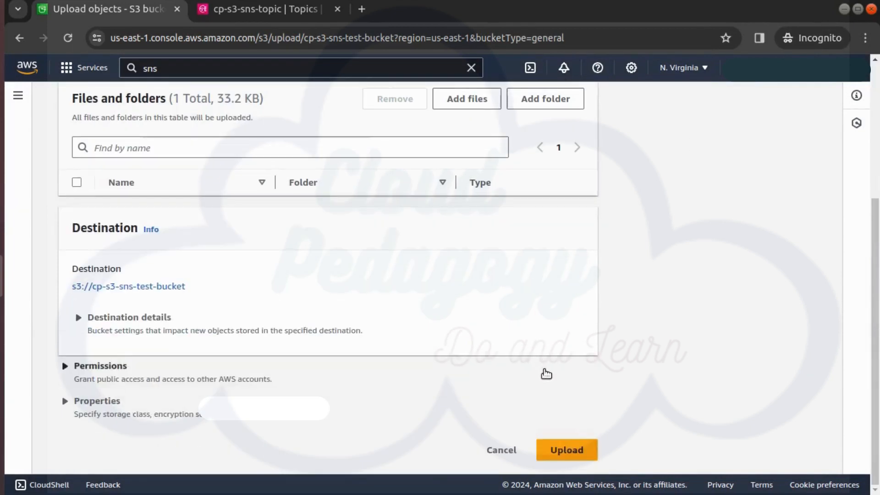
pyautogui.click(580, 456)
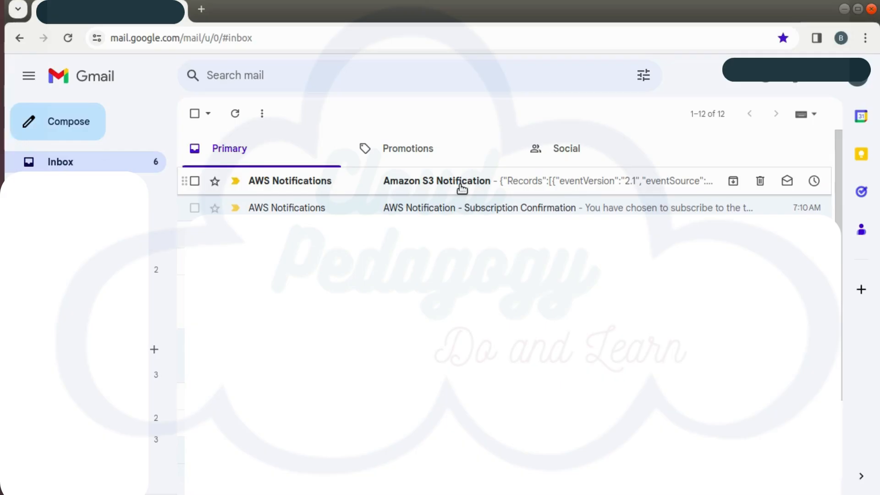
# - Open the Amazon S3 Notification e-mail in the inbox
pyautogui.click(456, 186)
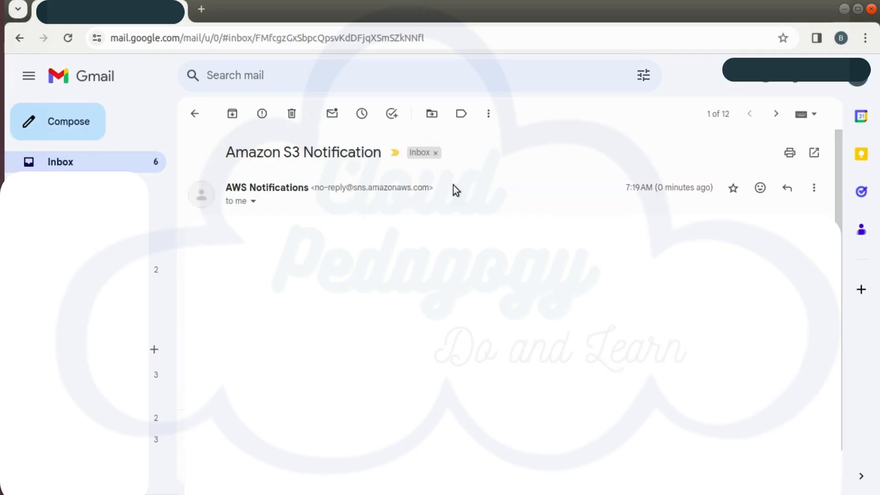